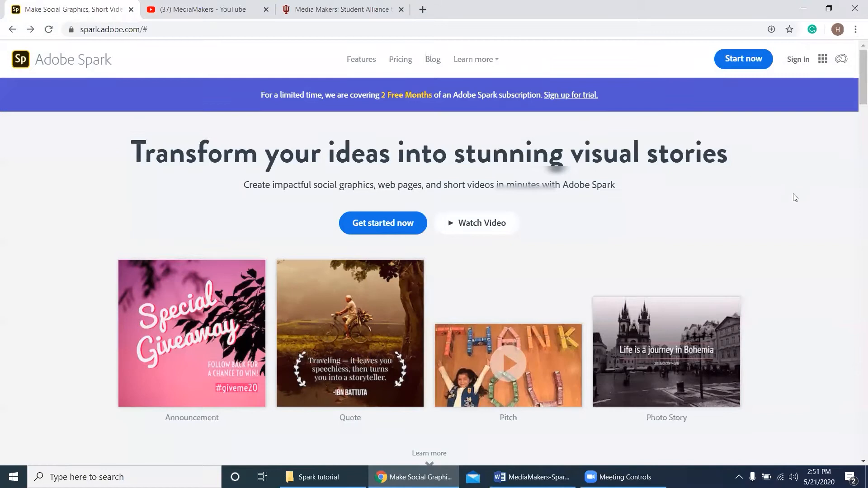
Sign in to Adobe Spark with a school account, entering the account's e-mail address
left_click(797, 61)
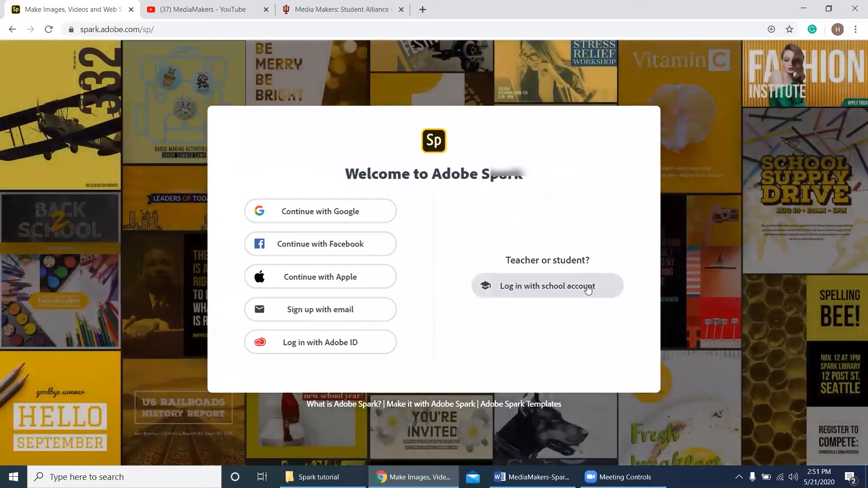
left_click(572, 292)
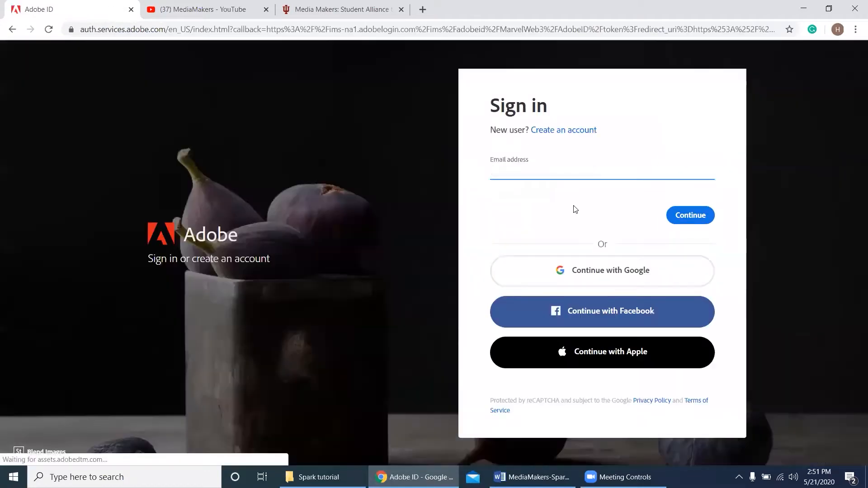
type("••••••••••••••")
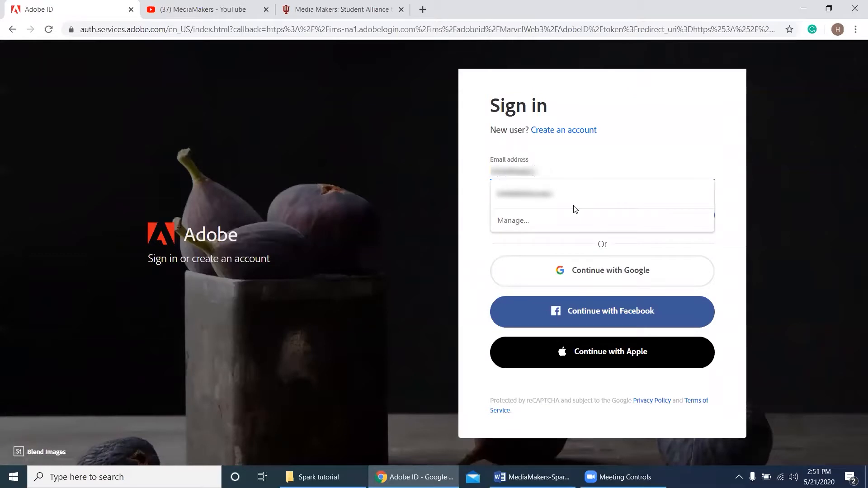
key("Return")
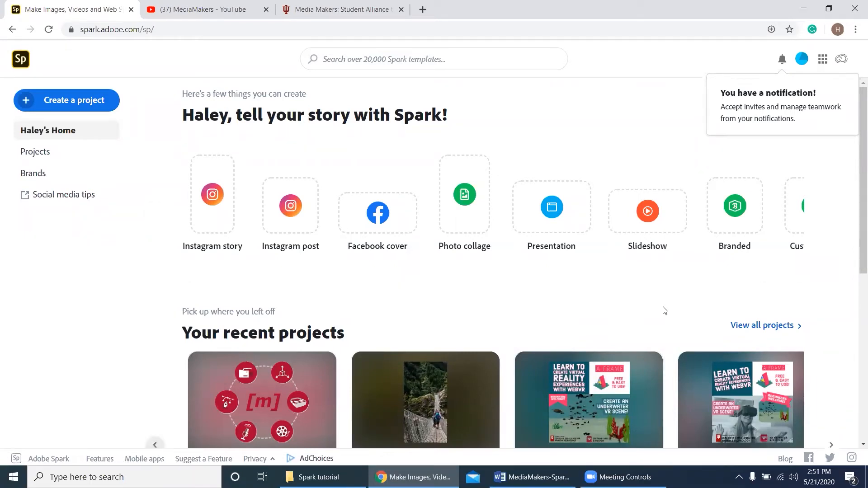
Create a new web page project
left_click(59, 101)
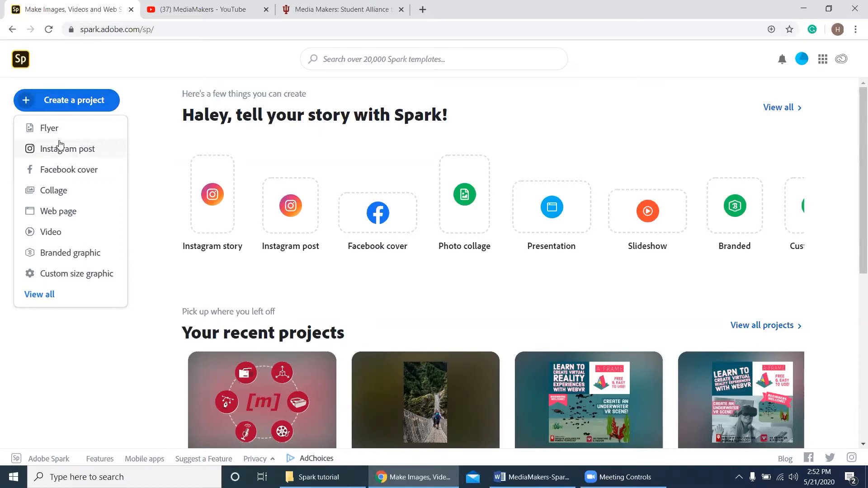
left_click(55, 212)
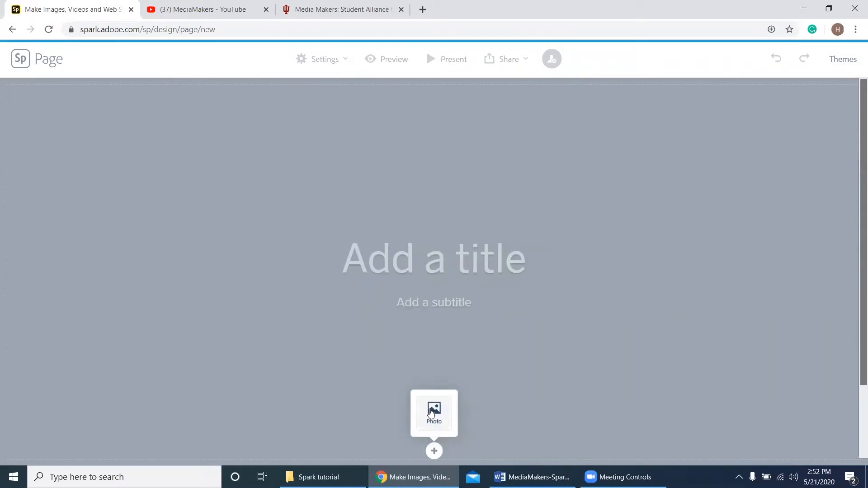
Switch to Word, read through the MediaMakers-Spark tutorial document for the planned page content, and return to the maximized Spark page
double_click(623, 15)
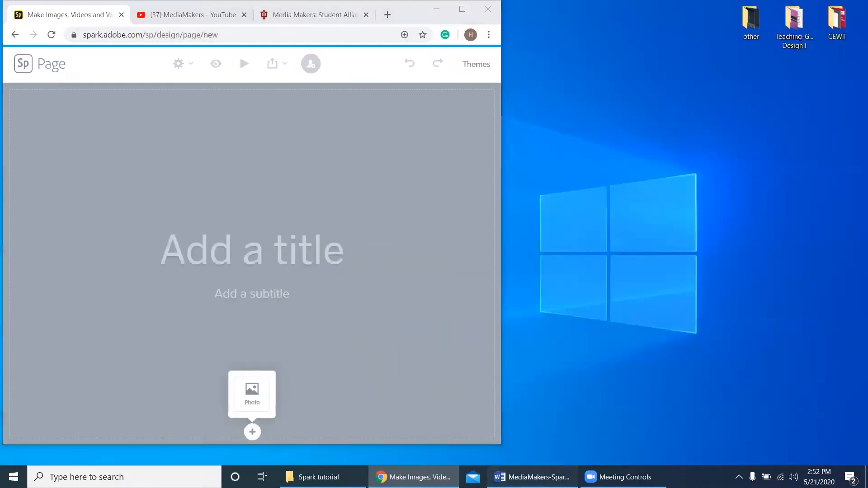
left_click(532, 477)
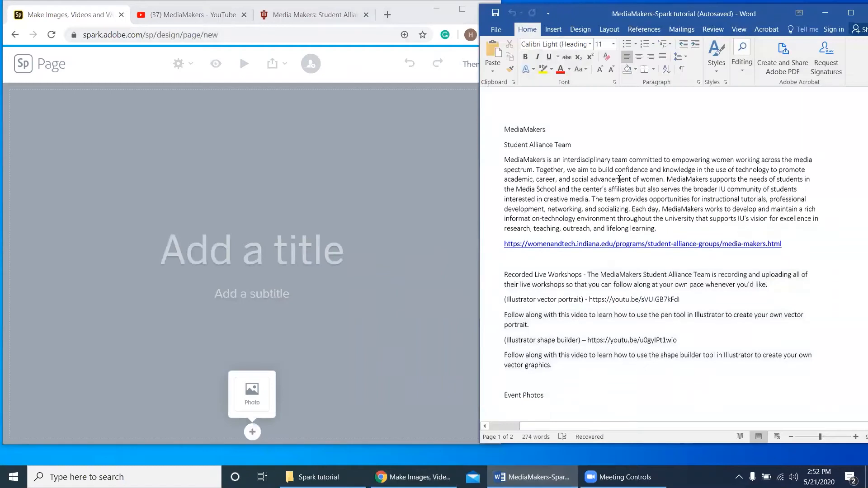
scroll(573, 190, "down", 4)
scroll(581, 191, "down", 5)
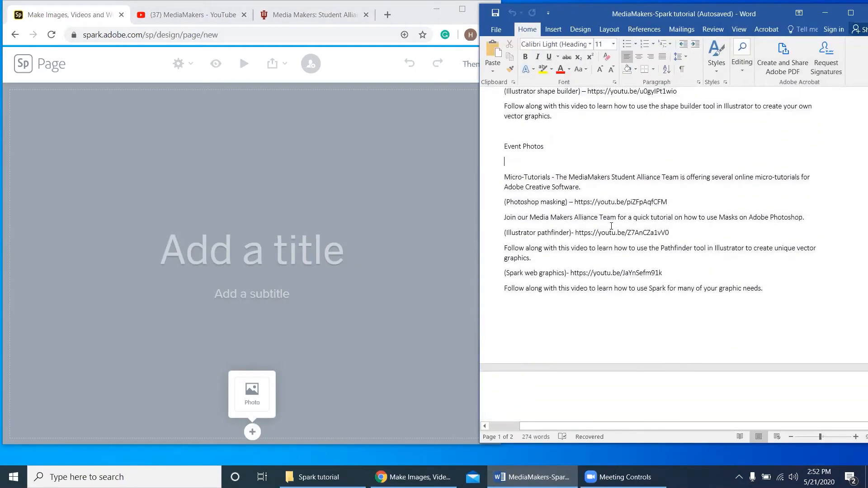
scroll(611, 226, "down", 6)
scroll(624, 225, "up", 12)
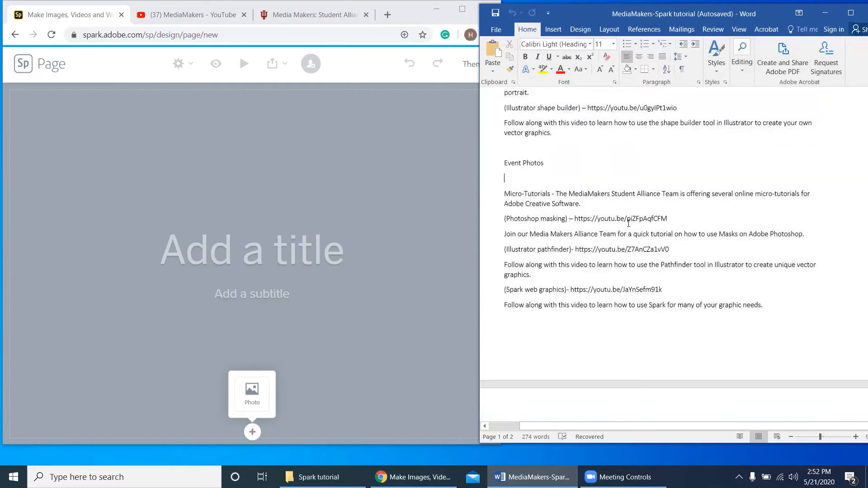
scroll(628, 223, "up", 3)
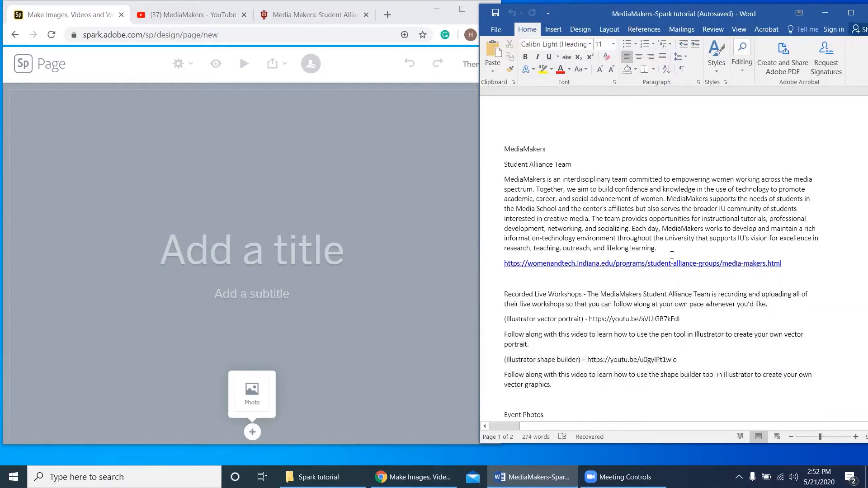
left_click(826, 13)
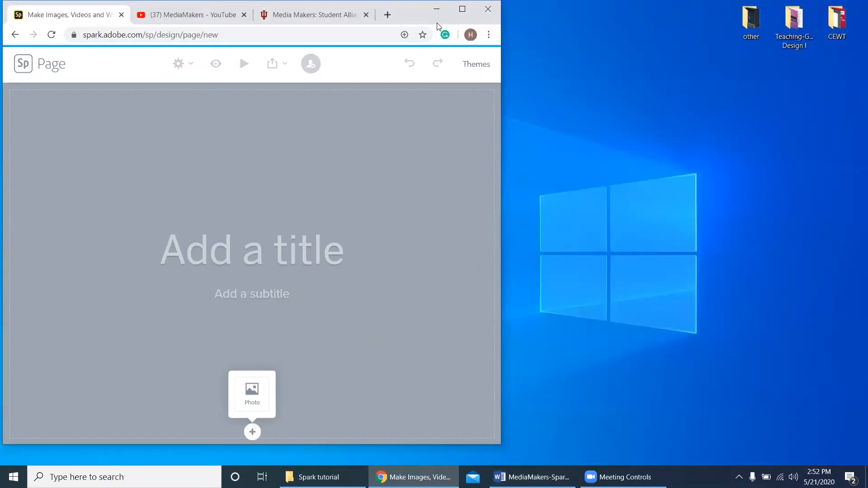
double_click(474, 21)
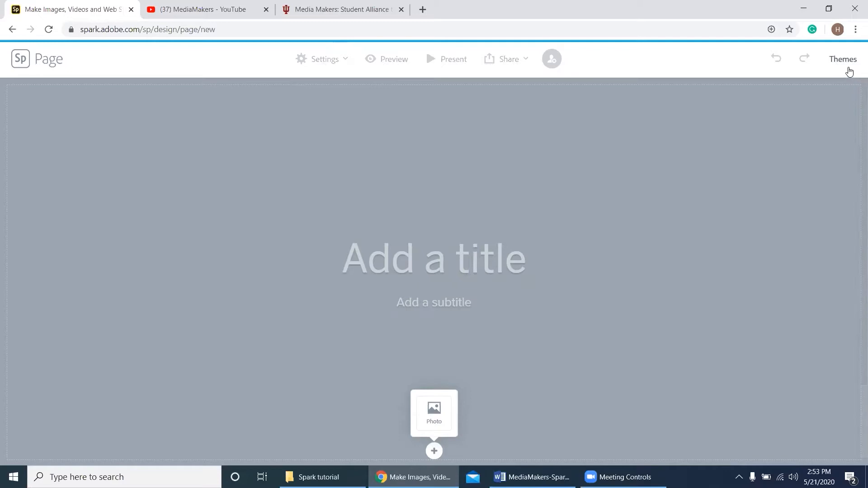
Examine the brand themes and Spark themes available for the web page
left_click(844, 60)
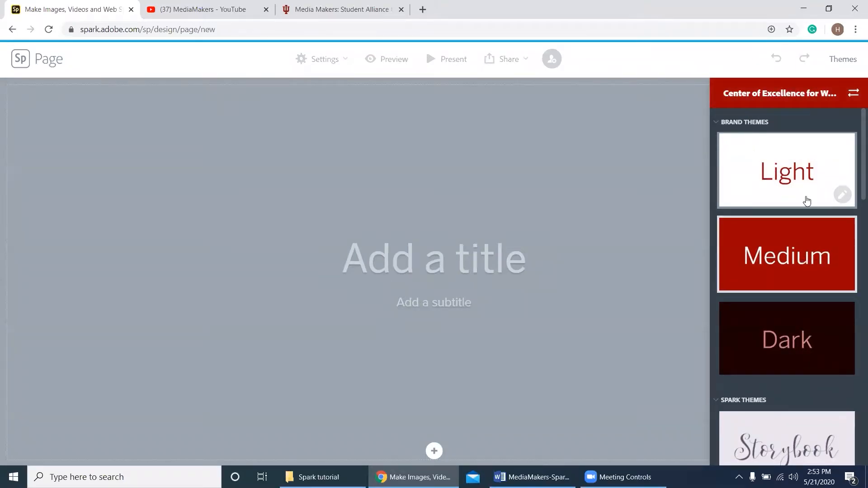
scroll(806, 316, "down", 5)
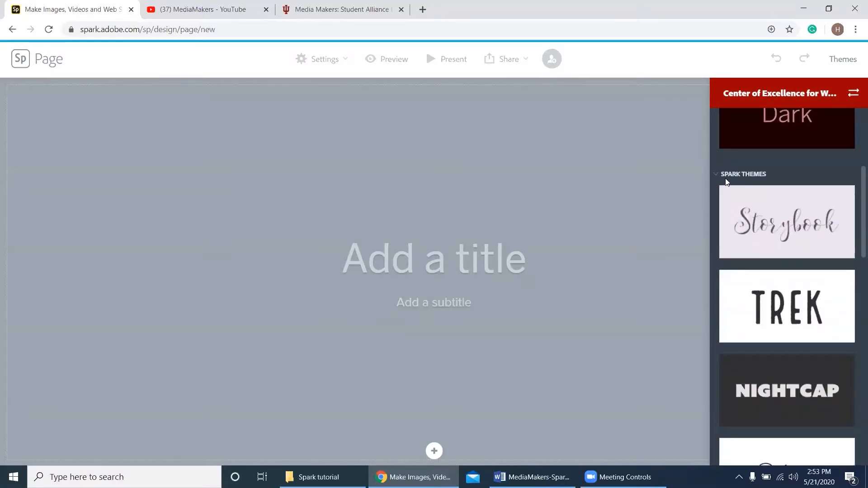
scroll(796, 236, "down", 1)
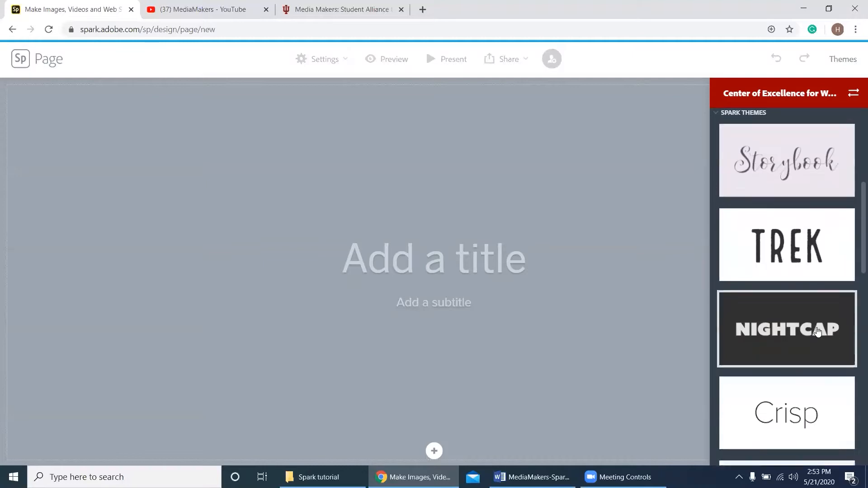
scroll(818, 331, "down", 10)
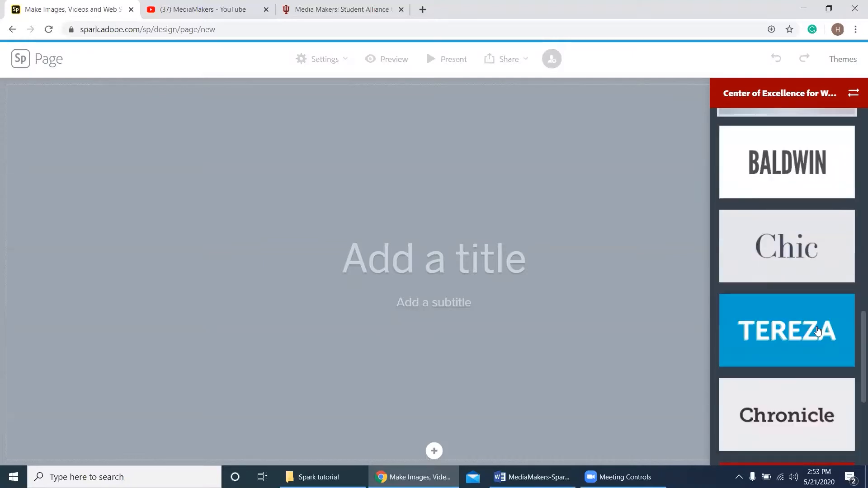
scroll(819, 331, "down", 5)
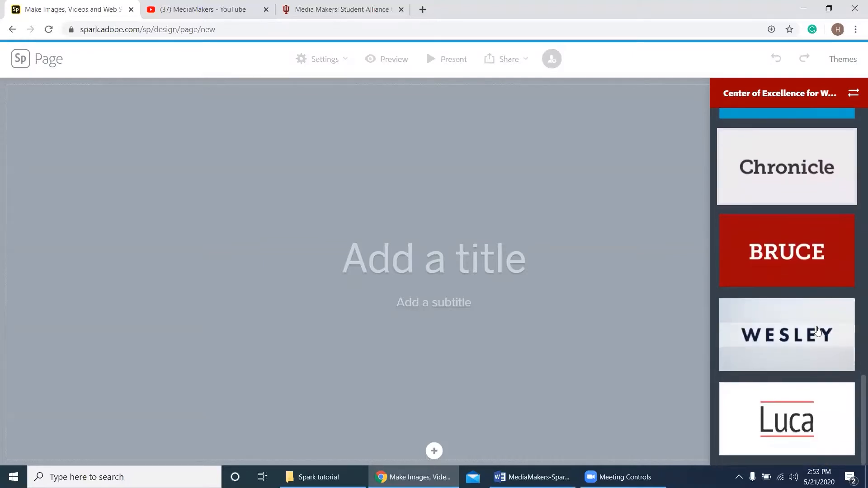
scroll(819, 331, "up", 15)
scroll(818, 331, "up", 5)
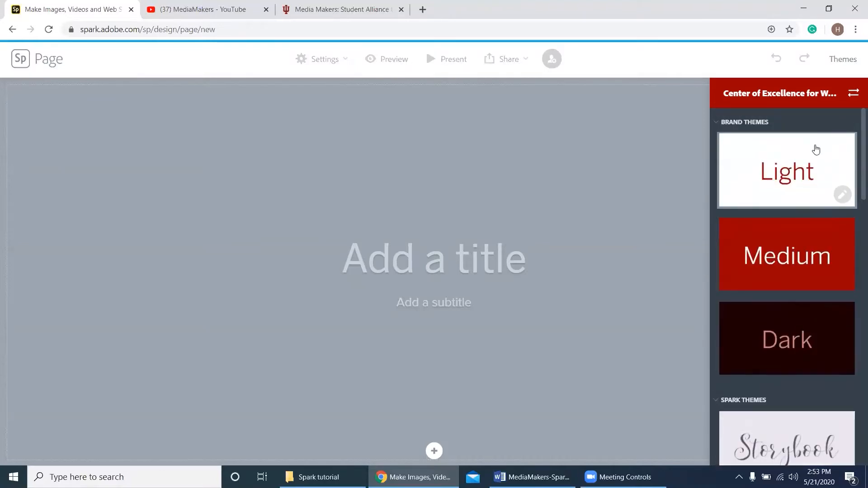
Examine the logo, color and font setup for creating a new brand, and return to the page with the themes closed
left_click(771, 96)
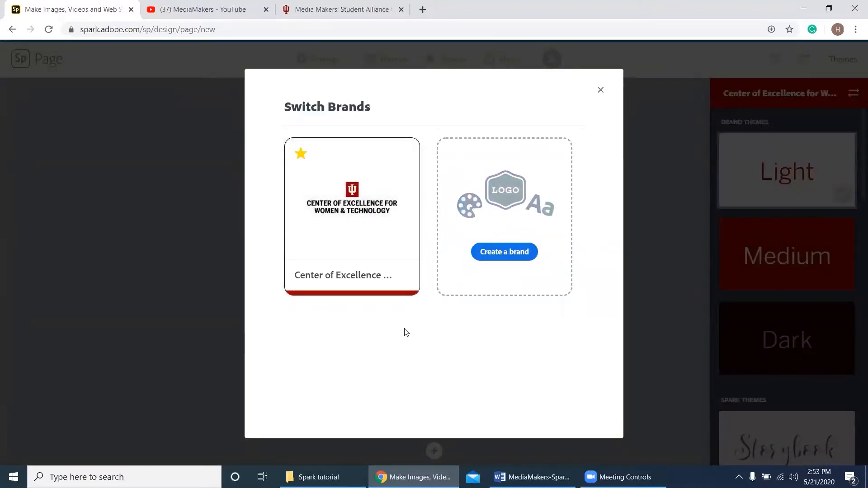
left_click(517, 256)
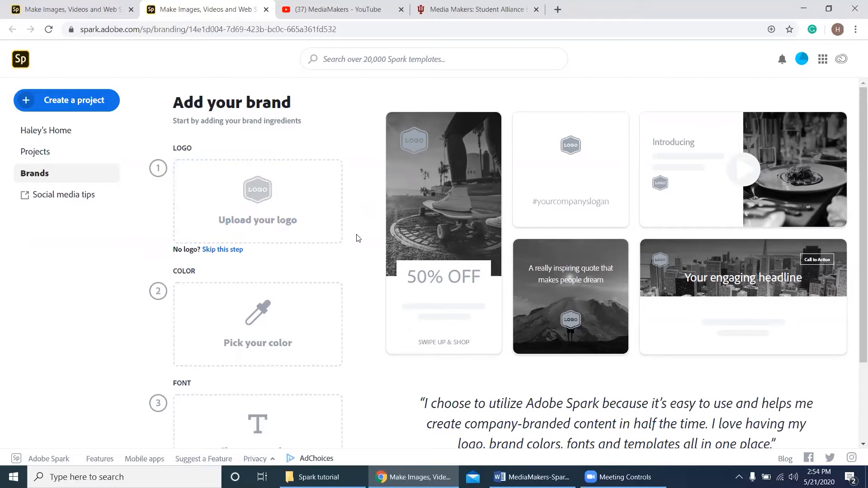
scroll(356, 237, "down", 3)
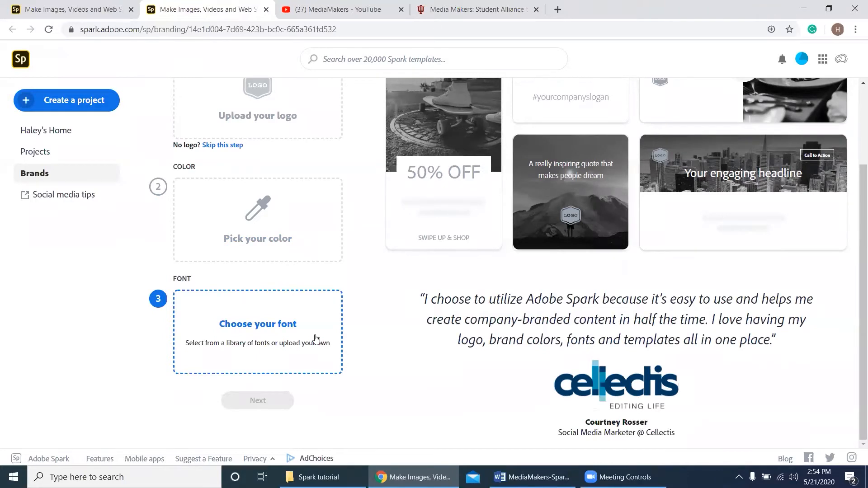
left_click(106, 11)
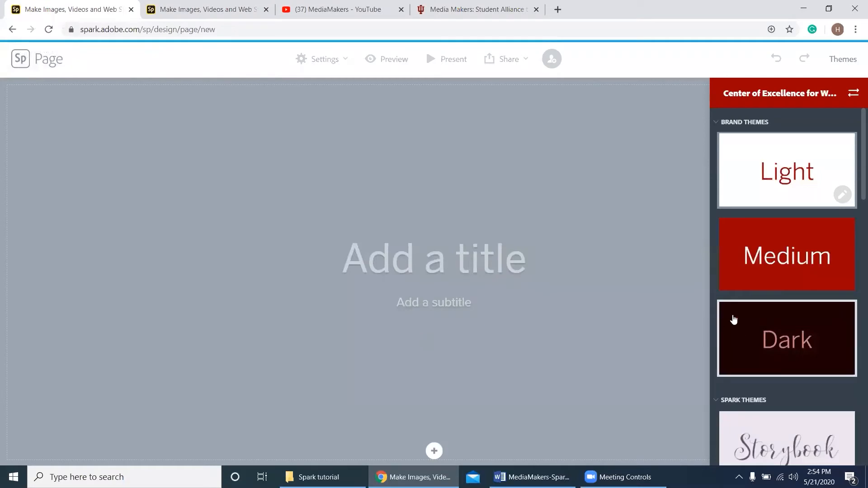
left_click(476, 263)
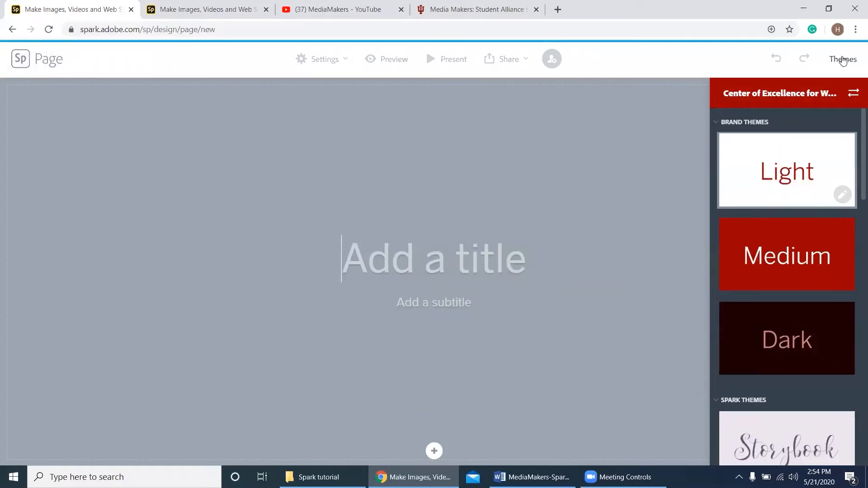
left_click(843, 59)
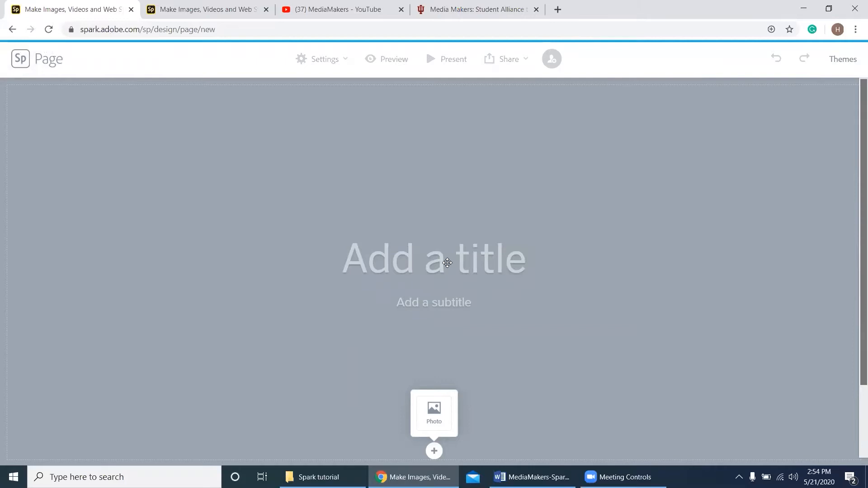
Set the page title to "MediaMakers" and the subtitle to "Student Alliance Team"
left_click(447, 262)
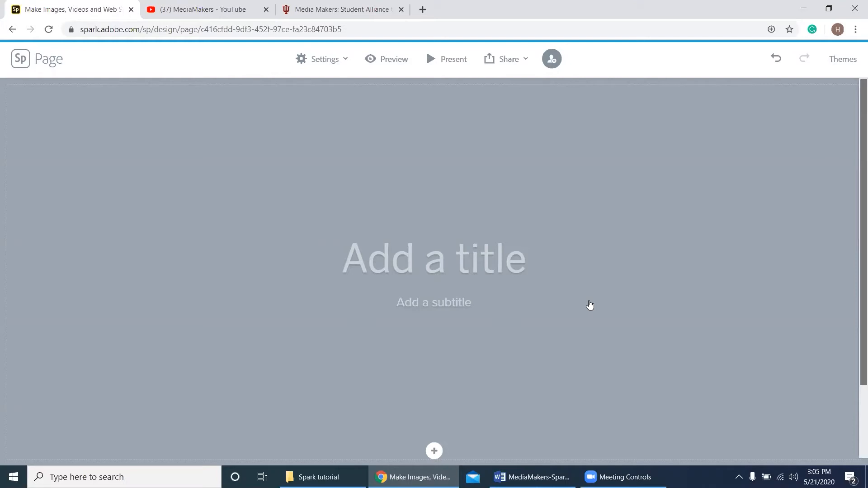
left_click(474, 258)
type("M")
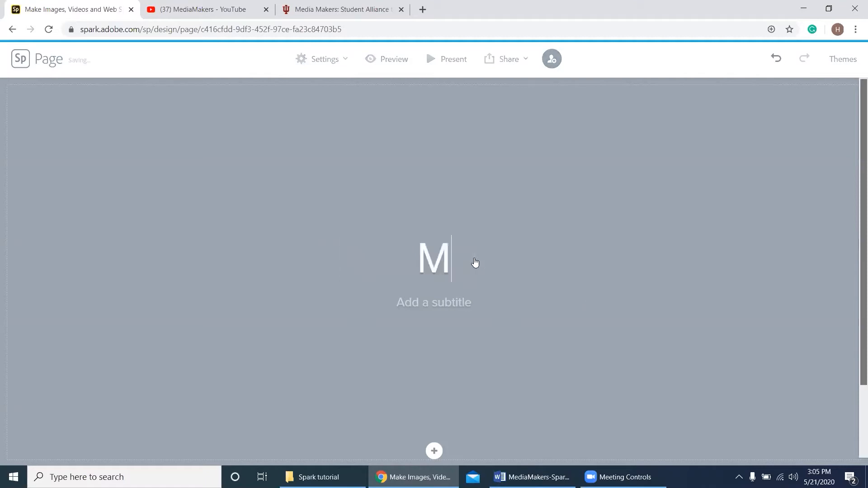
type("ediaMakers")
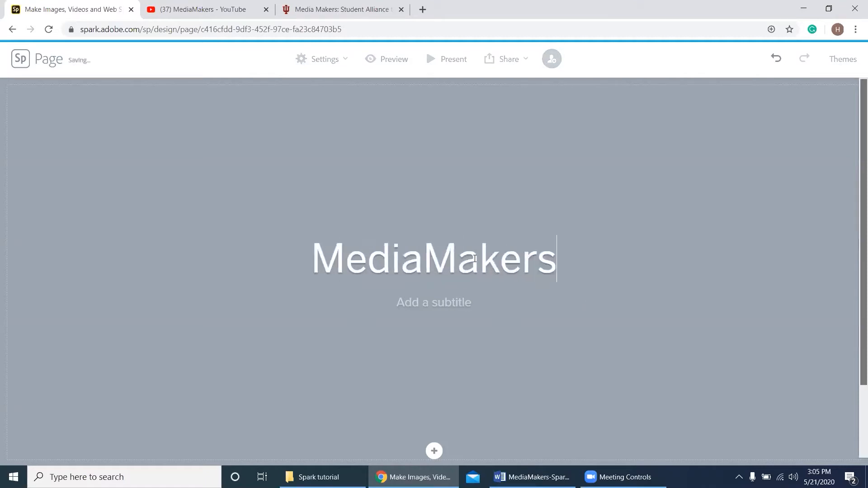
type("Student Alliance Team")
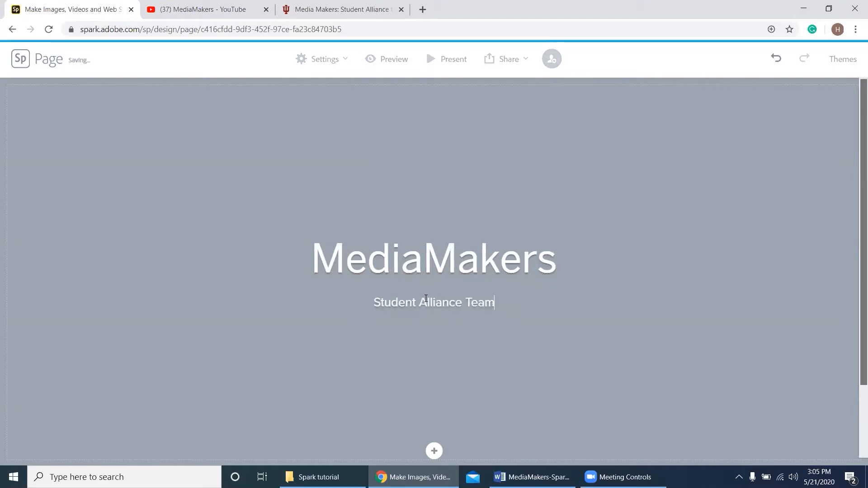
left_click(682, 272)
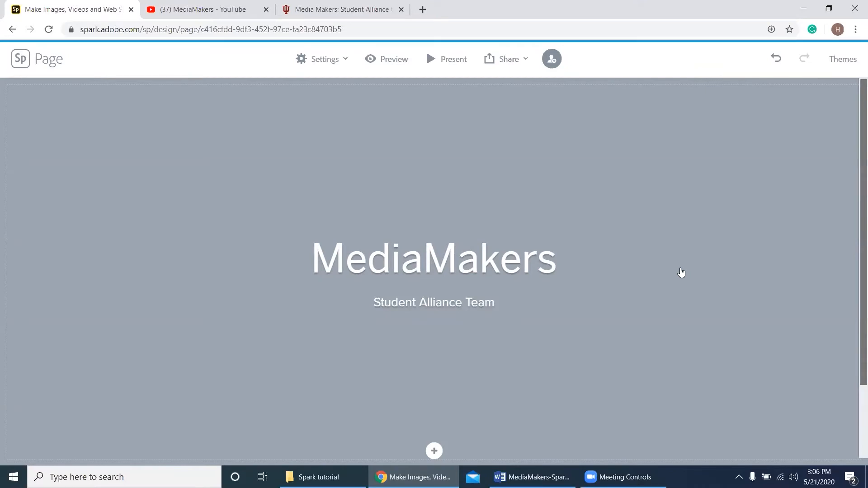
Set the title section's background to the free technology photo of laptops and gadgets on a wooden desk
mouse_move(434, 450)
left_click(433, 421)
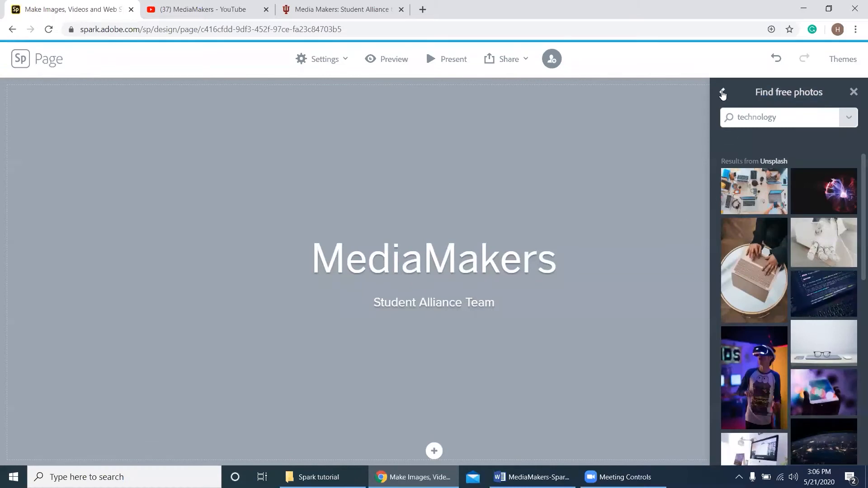
left_click(723, 92)
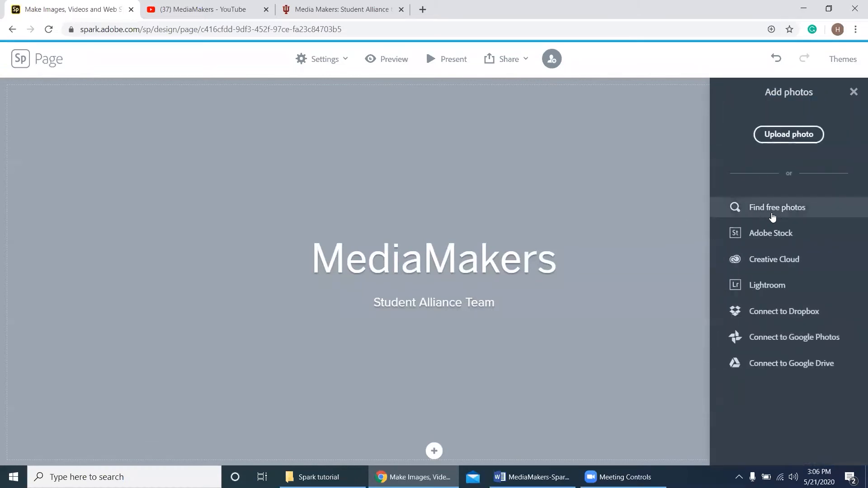
left_click(773, 217)
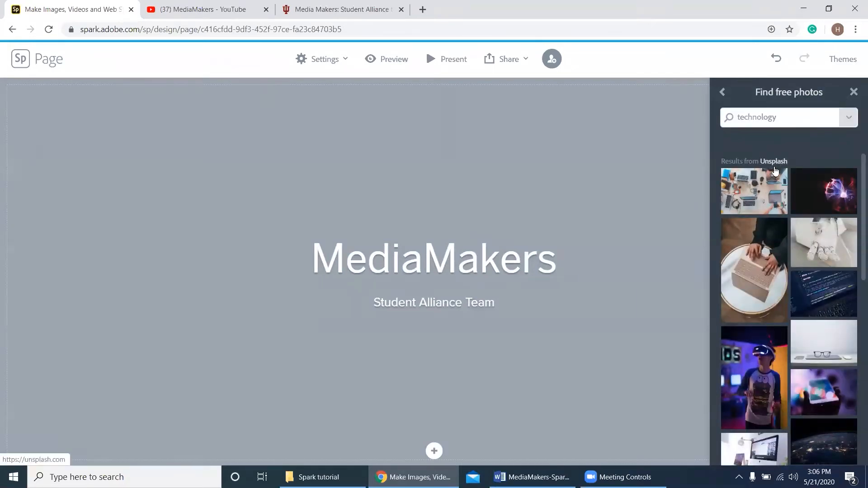
left_click_drag(784, 117, 714, 121)
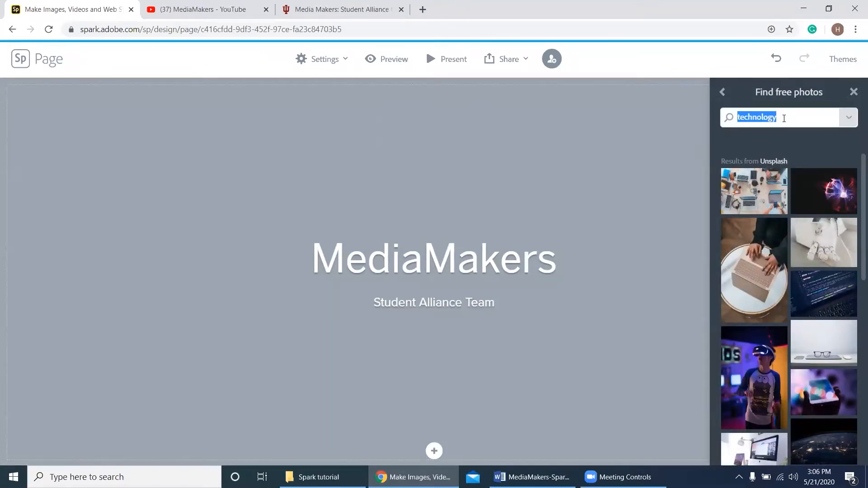
scroll(853, 244, "down", 15)
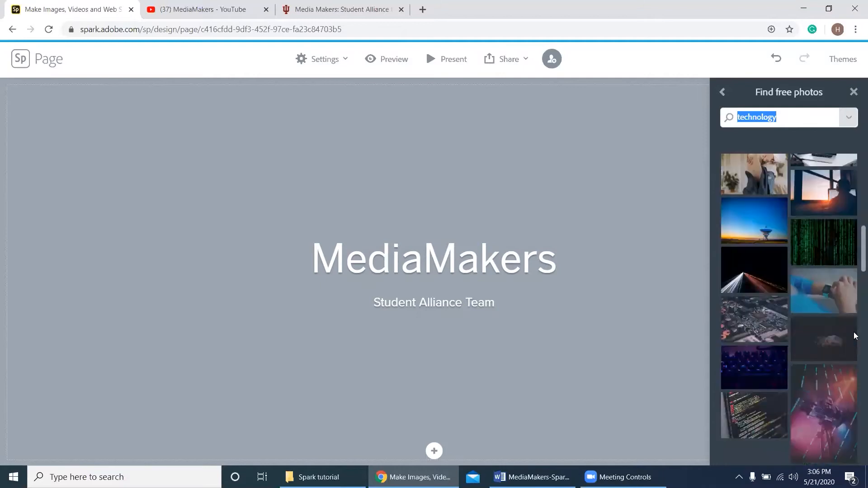
scroll(854, 365, "up", 15)
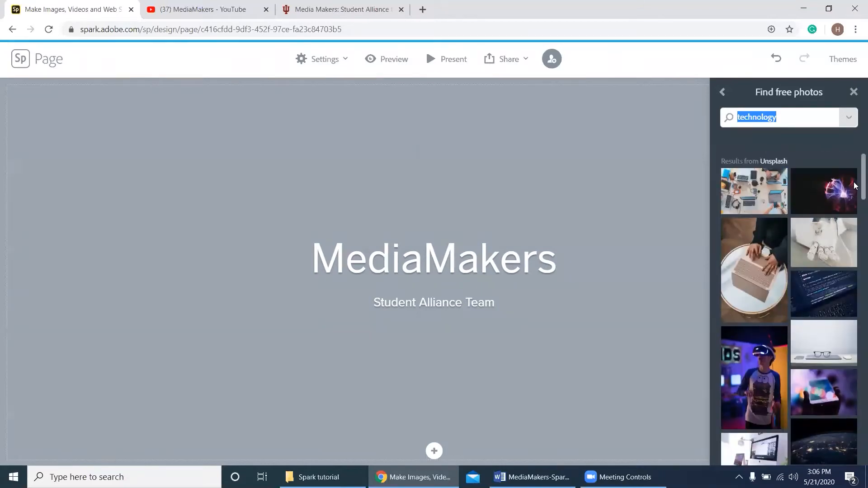
left_click(749, 190)
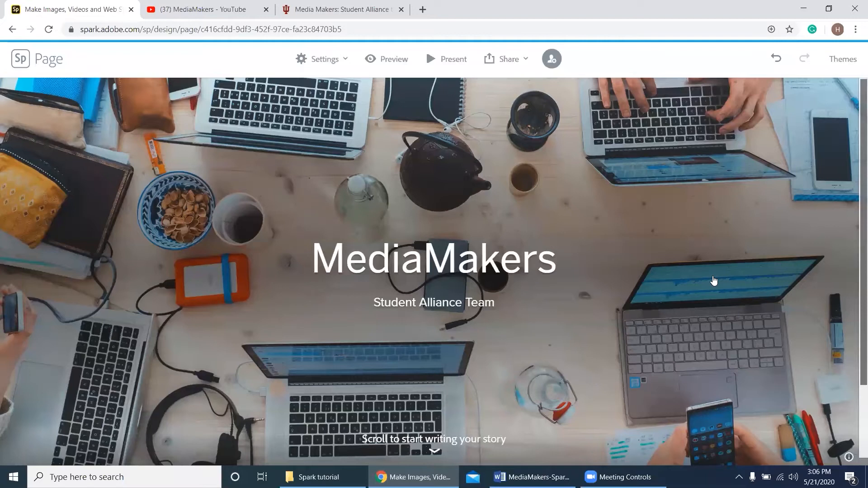
Add a text block below the title section and format it as an H1 heading
scroll(713, 281, "down", 2)
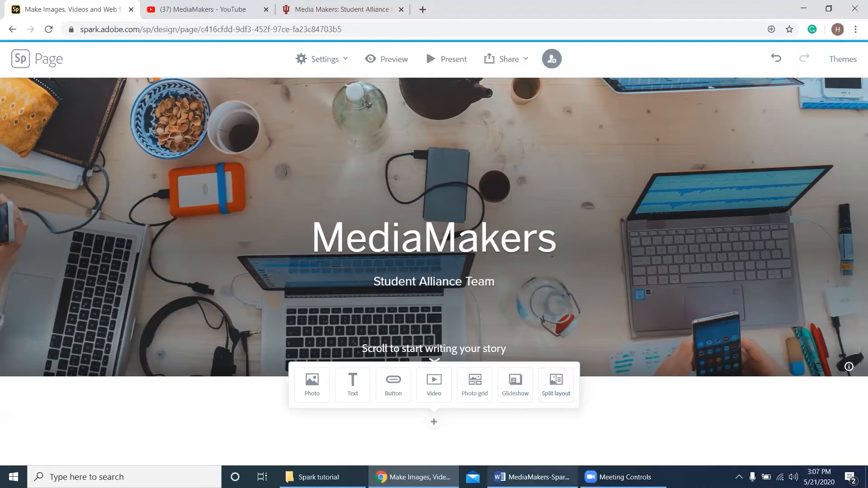
left_click(534, 477)
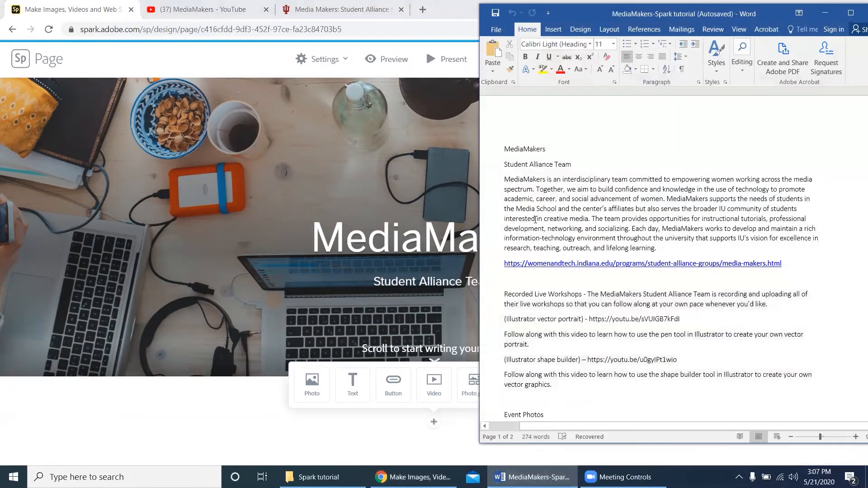
left_click(357, 393)
left_click(357, 393)
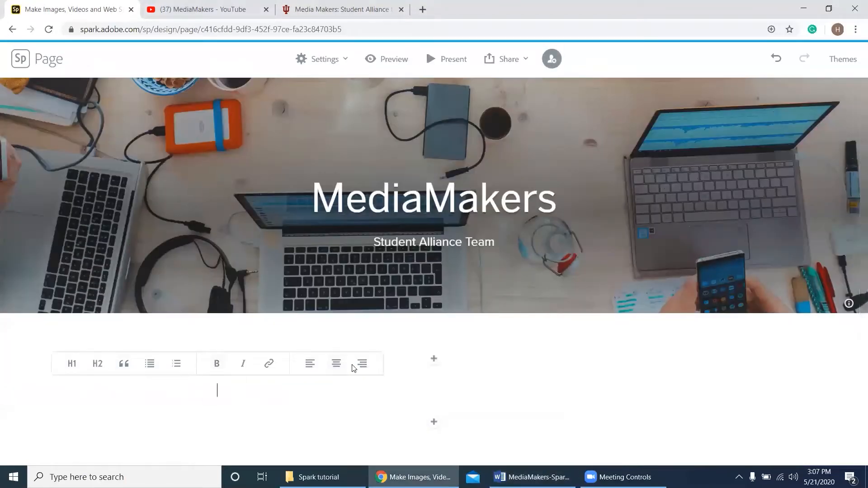
left_click(336, 364)
left_click(363, 364)
left_click(335, 363)
left_click(75, 369)
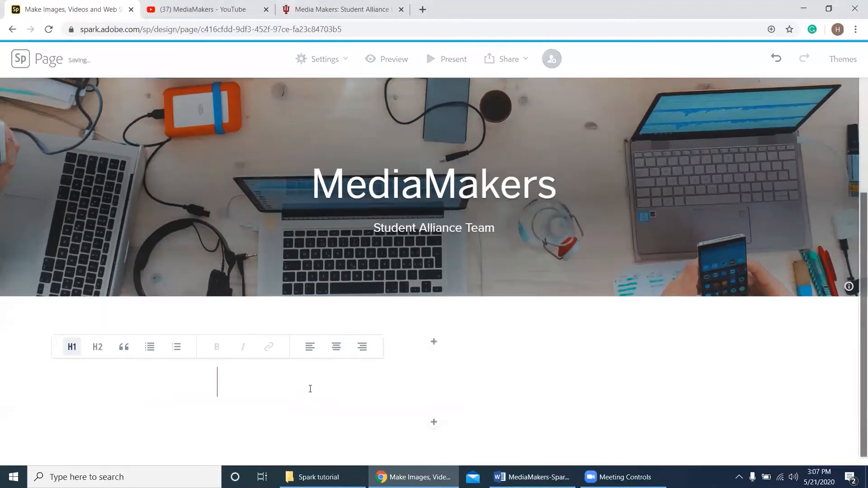
Enter "Mission Statement" as the heading text and center it on the page
type("Mission")
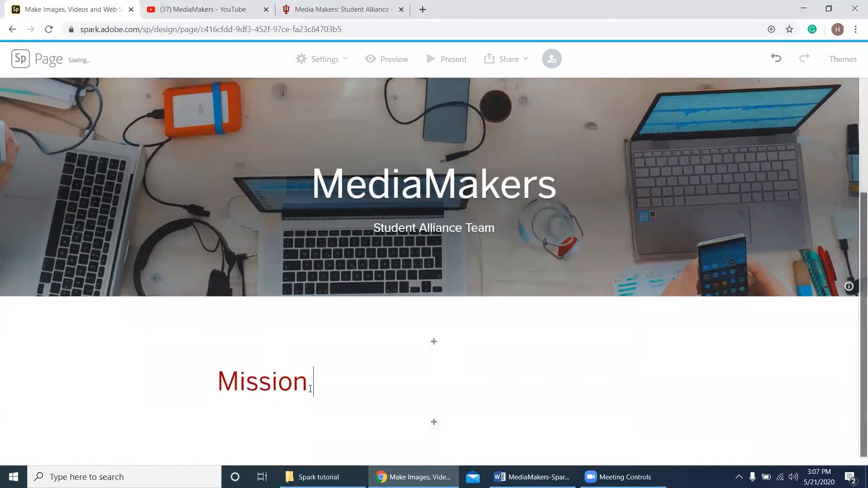
type(" Statemen")
key("BackSpace")
type("ent")
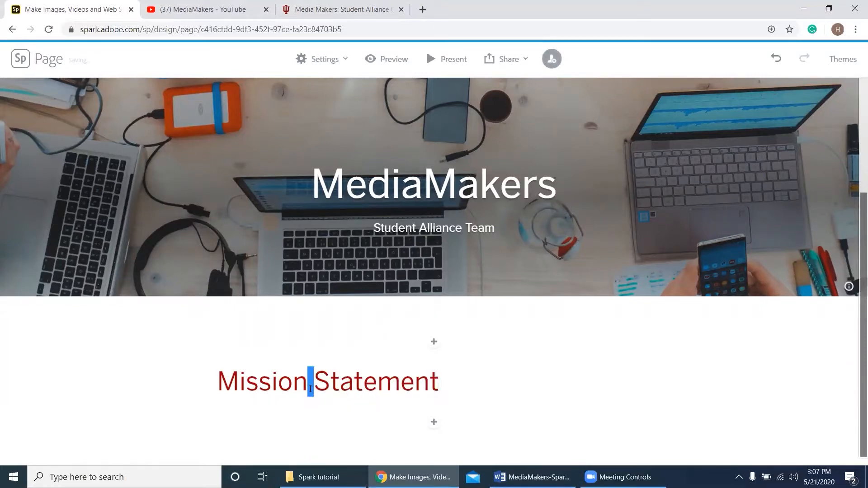
triple_click(310, 389)
left_click(447, 350)
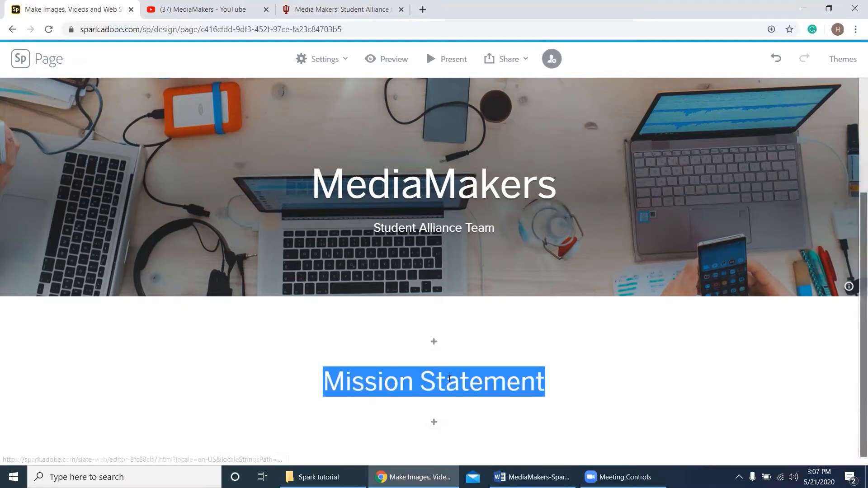
Add a text block below the Mission Statement heading and fill it with the mission paragraph copied from the Word document
left_click(434, 427)
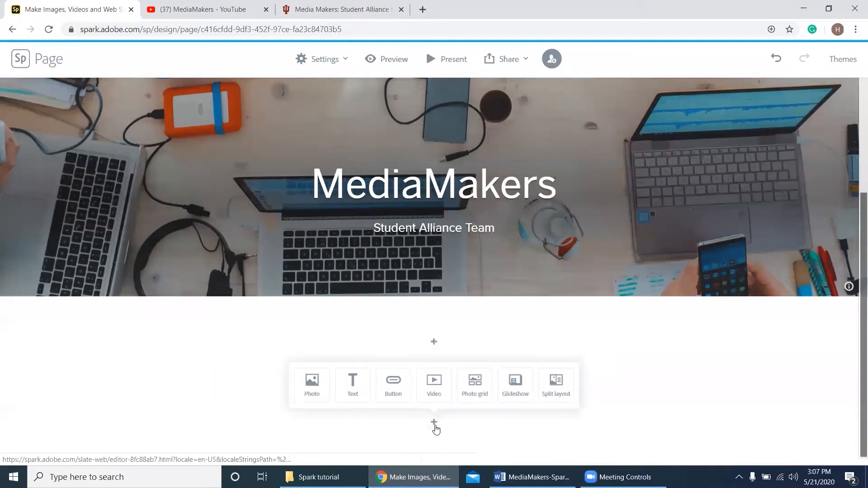
left_click(355, 398)
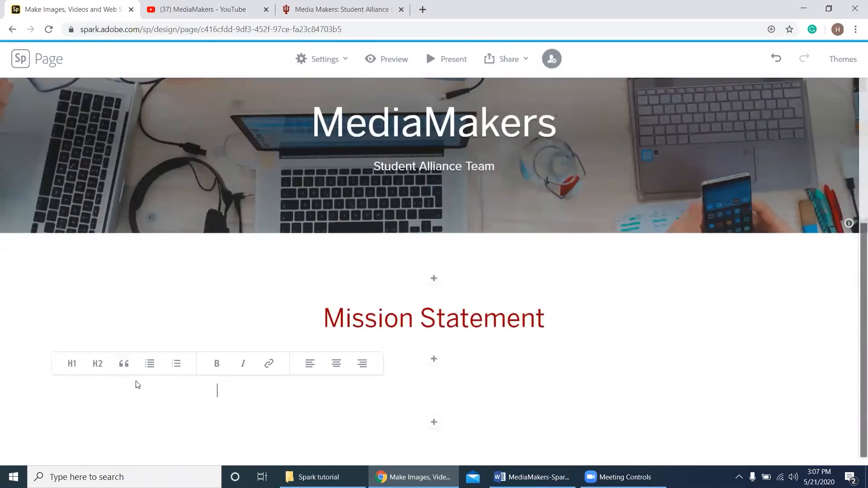
left_click(97, 364)
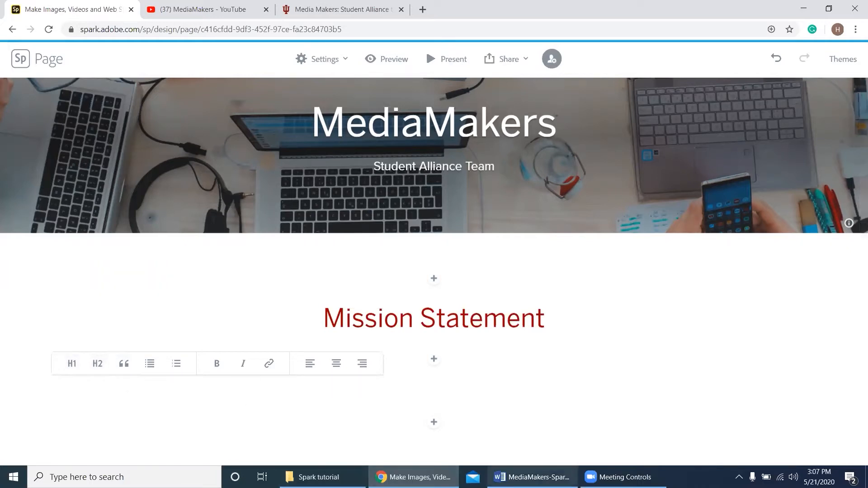
left_click(531, 477)
left_click_drag(656, 248, 500, 179)
key("ctrl+c")
left_click(331, 393)
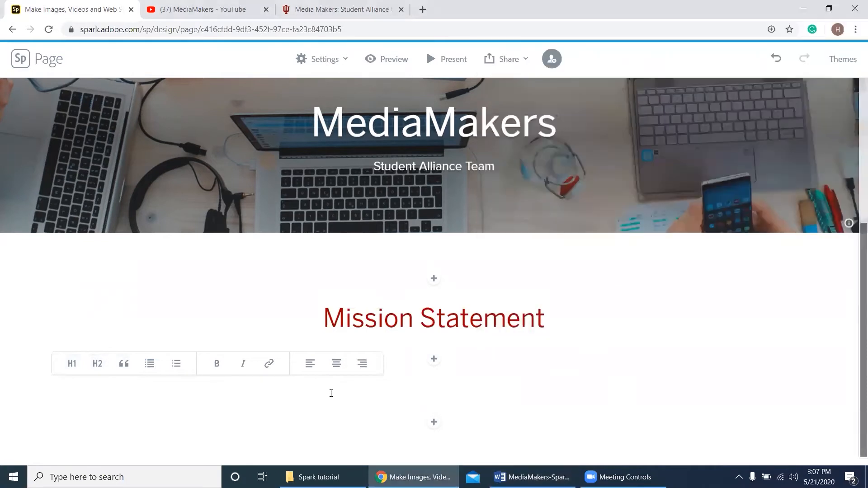
key("ctrl+v")
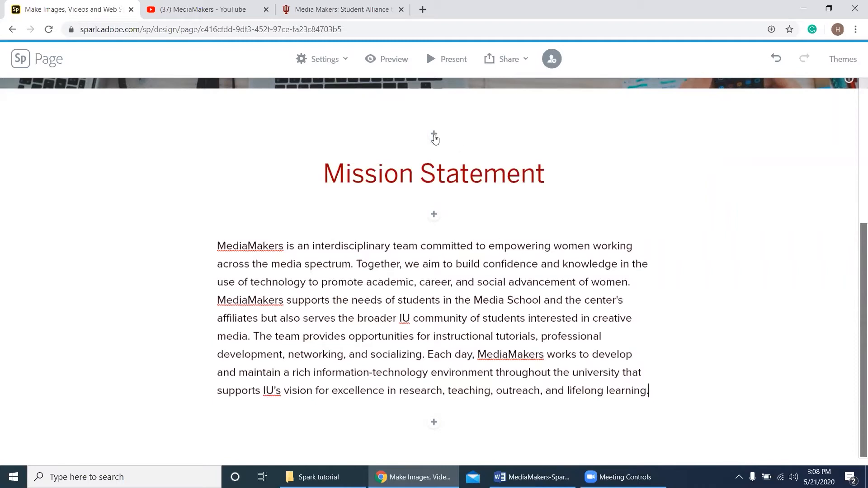
Look at the content options between the heading and paragraph, and check the Word document for the content following the mission text
left_click(435, 214)
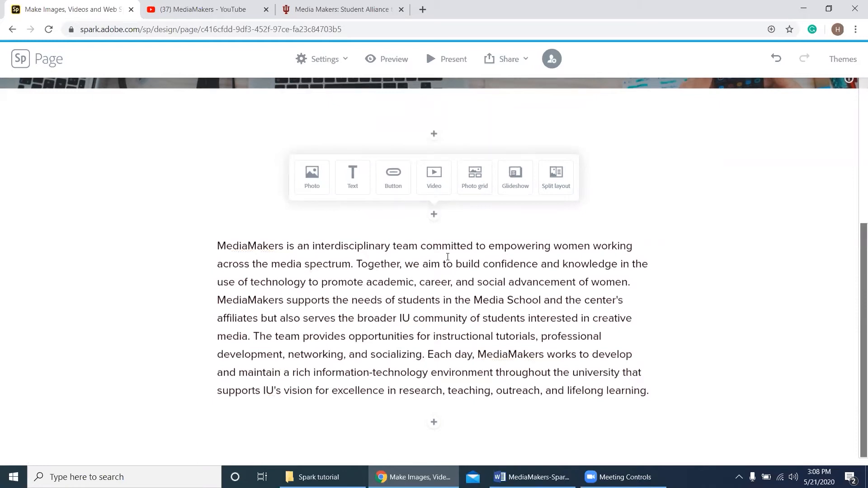
left_click(676, 220)
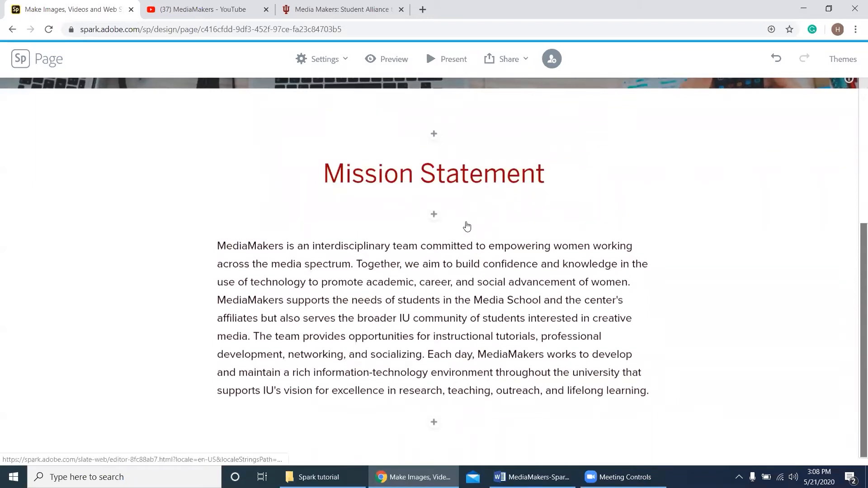
left_click(533, 477)
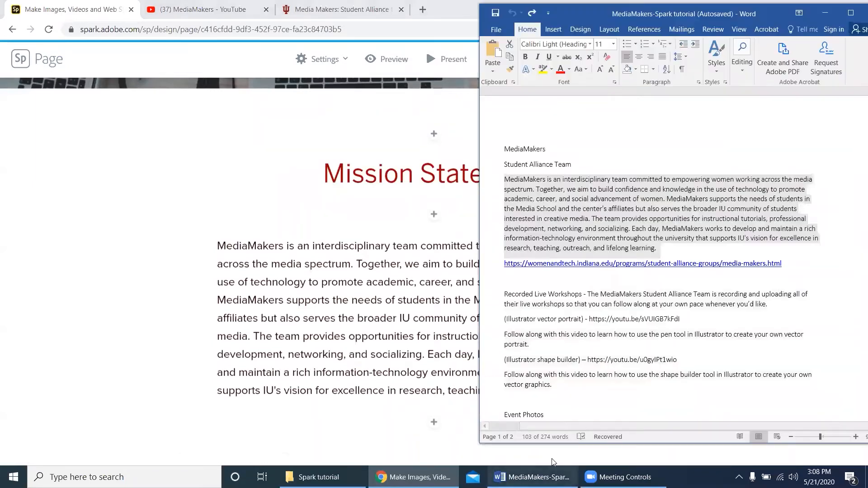
left_click(593, 307)
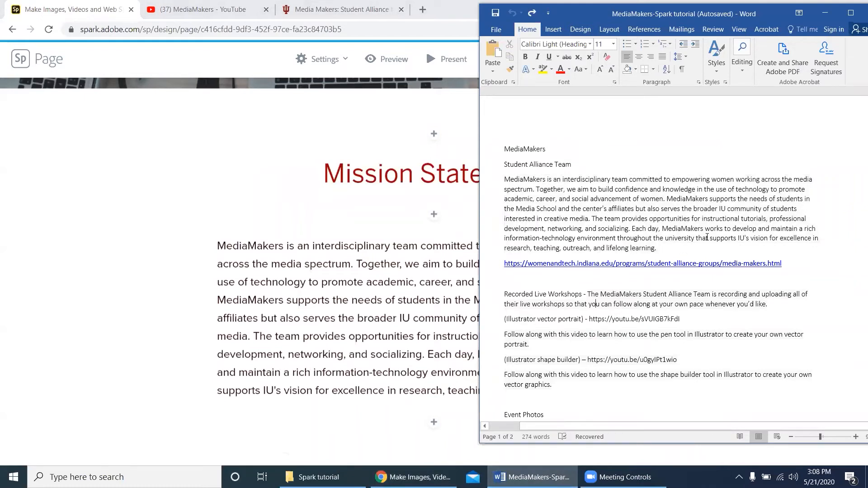
left_click(401, 319)
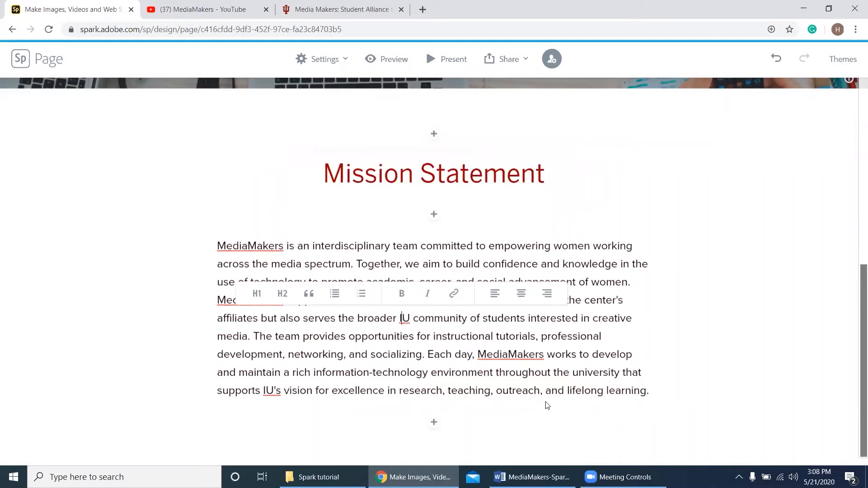
Insert a button below the mission paragraph, label it "Learn More" and set its alignment to center
left_click(435, 422)
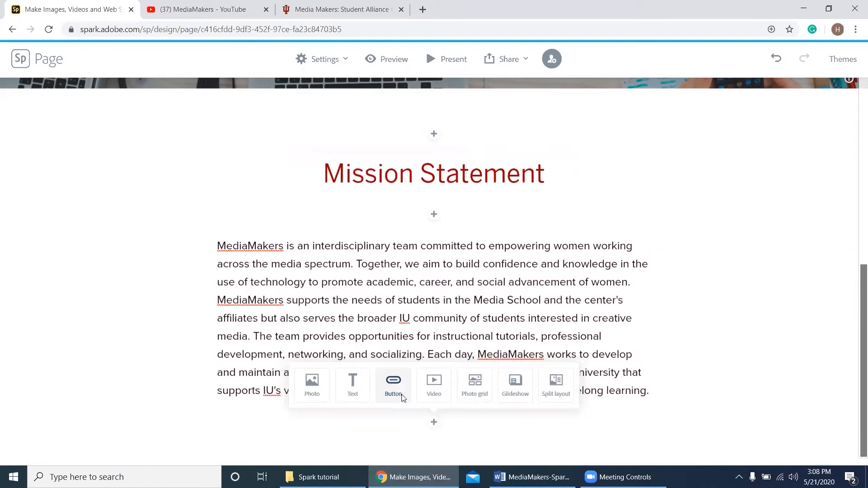
left_click(393, 388)
type("Learn More")
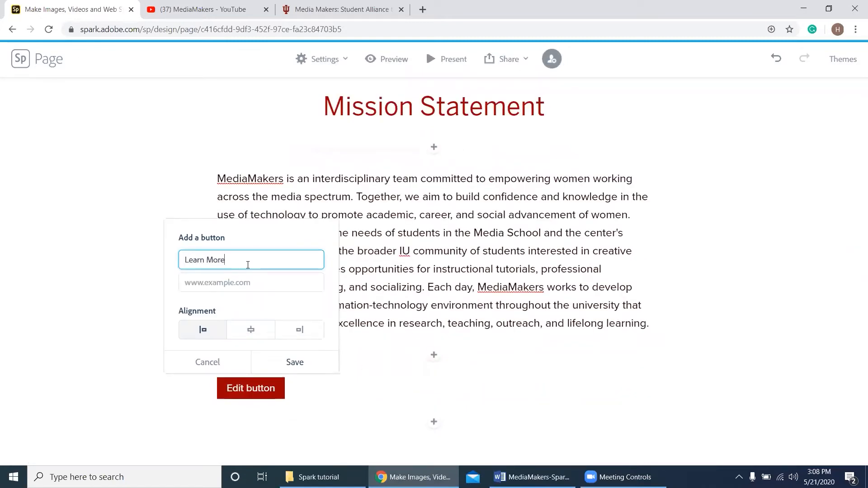
left_click(257, 286)
left_click(260, 335)
key("alt+Tab")
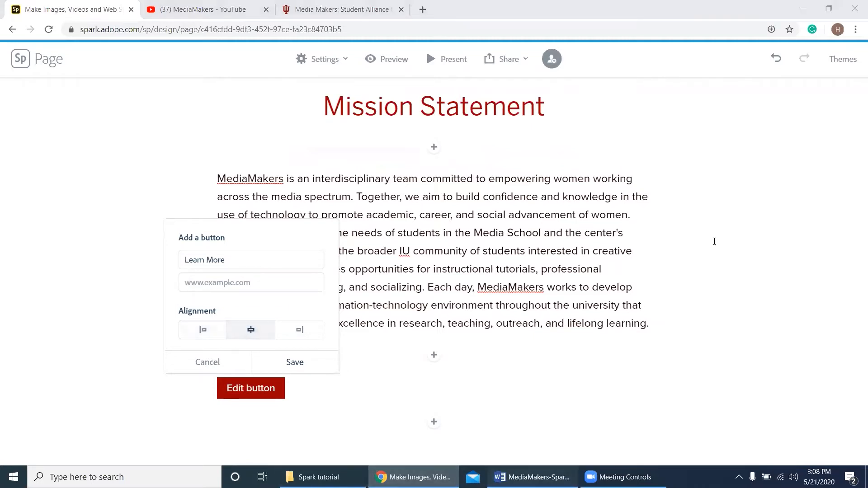
left_click(496, 267)
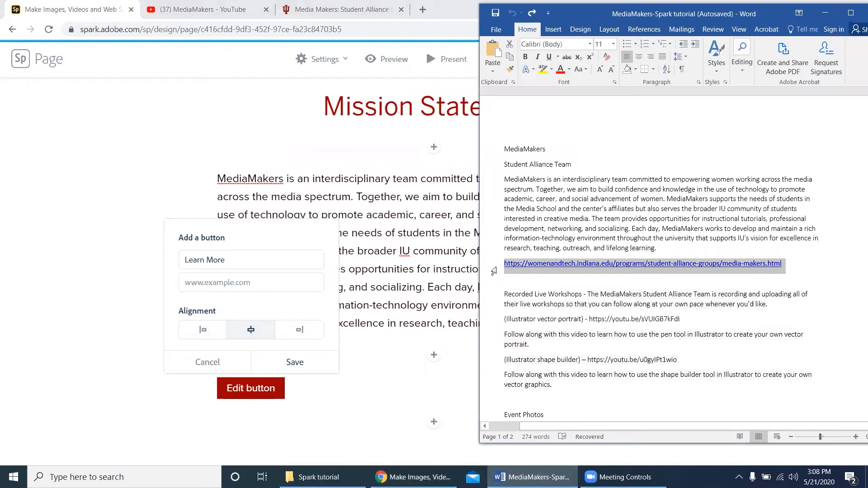
left_click(206, 279)
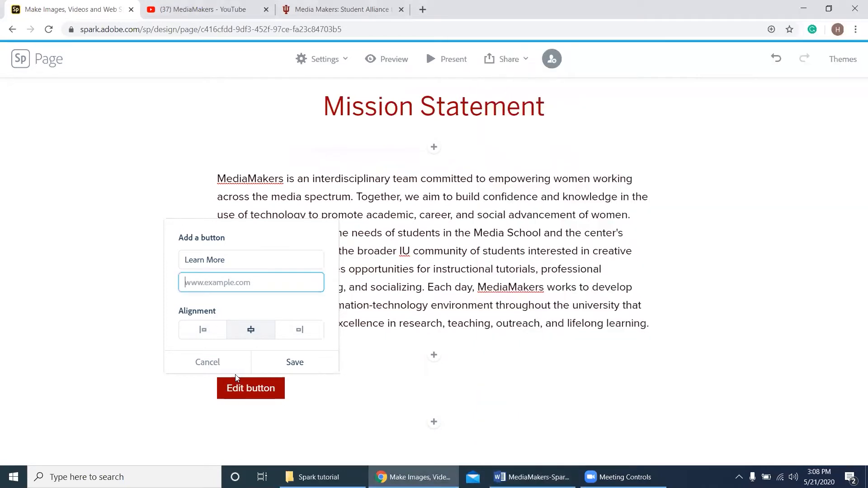
key("ctrl+v")
left_click(299, 365)
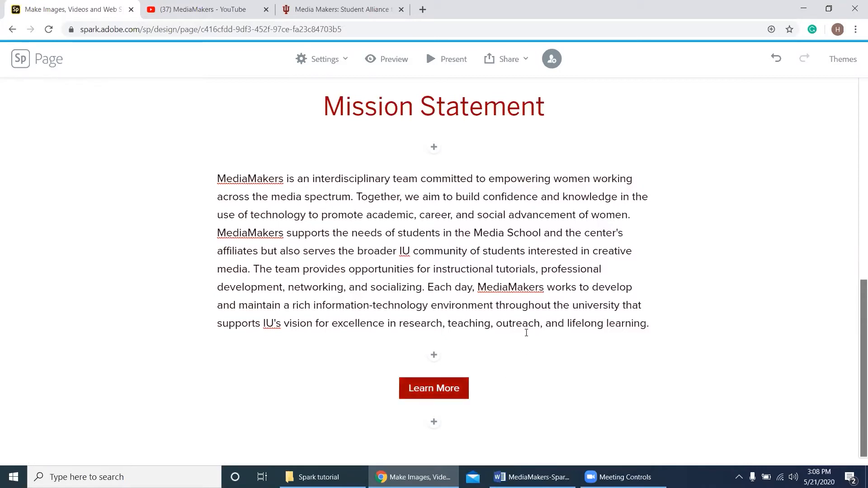
Review the Recorded Live Workshops section and the content after it in the Word document
left_click(533, 477)
left_click(604, 308)
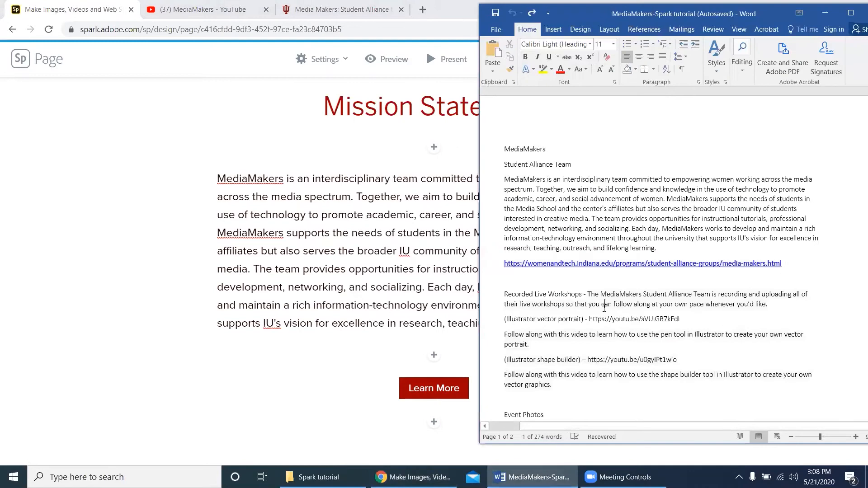
scroll(604, 308, "down", 3)
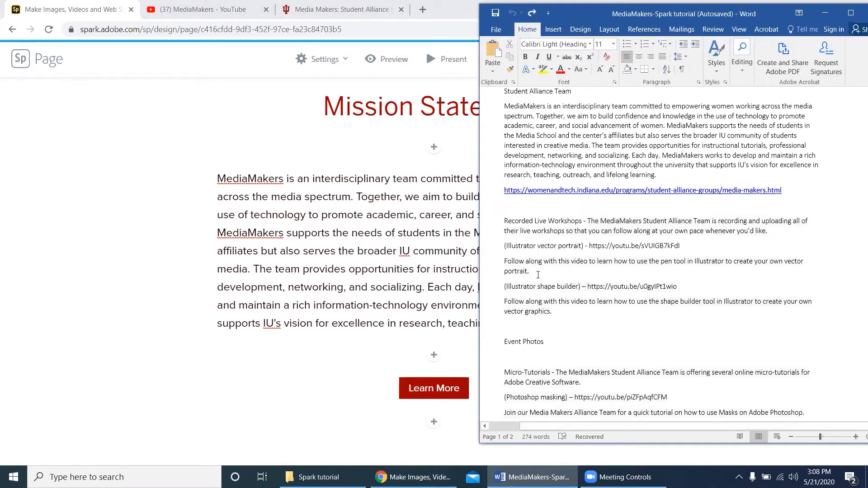
left_click(435, 423)
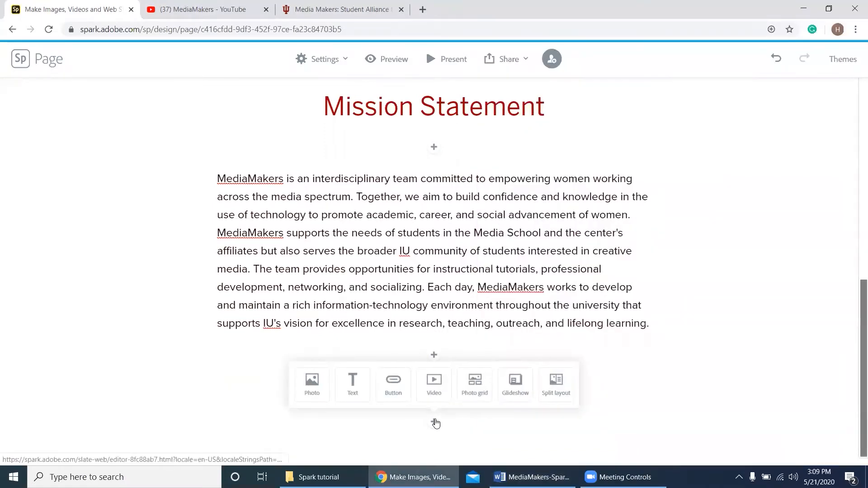
left_click(352, 385)
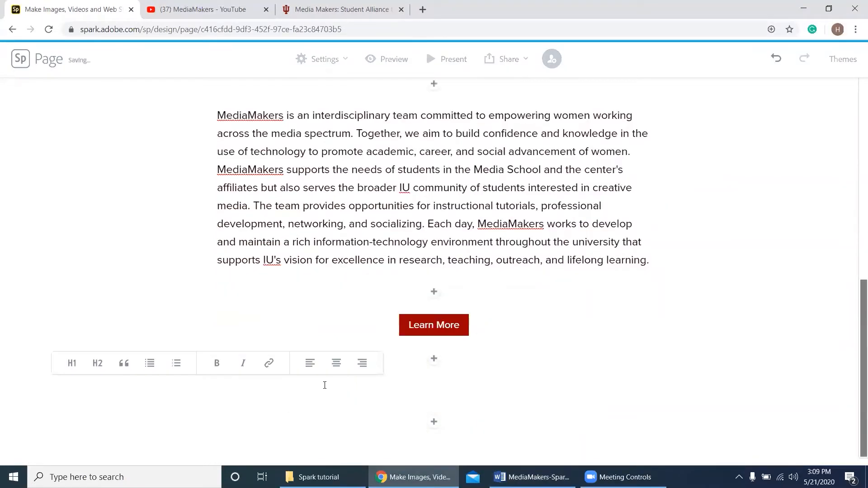
left_click(98, 364)
key("BackSpace")
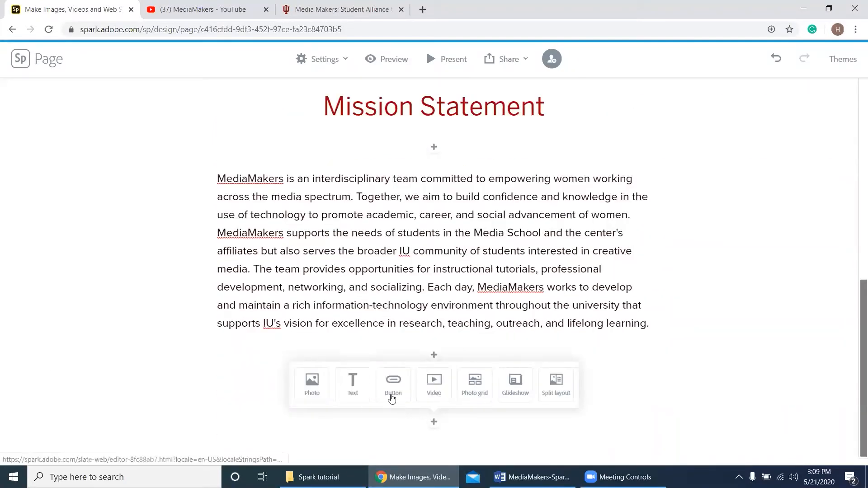
Add an H2 heading reading "Recorded Live Workshops" below the Learn More button
left_click(352, 384)
left_click(98, 364)
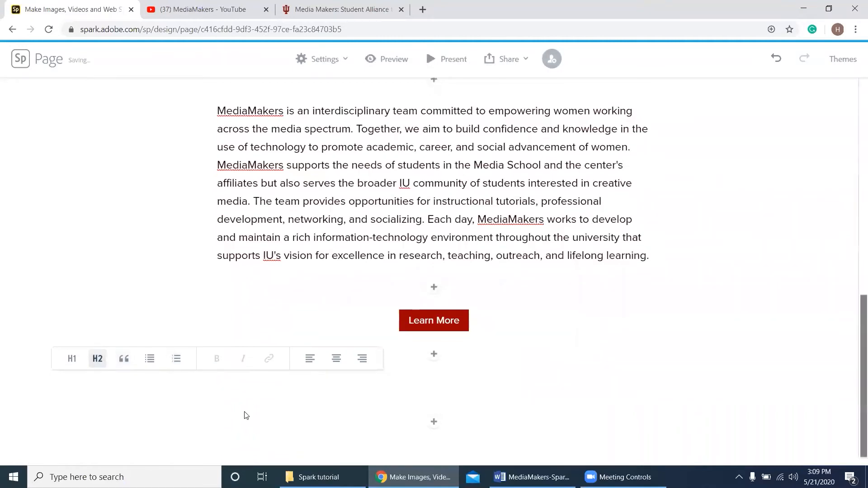
type("Record")
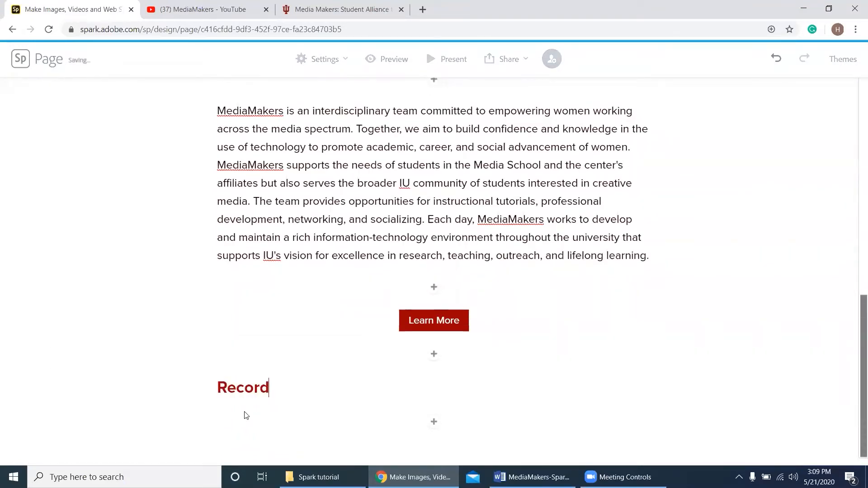
type("ed Live Workshops")
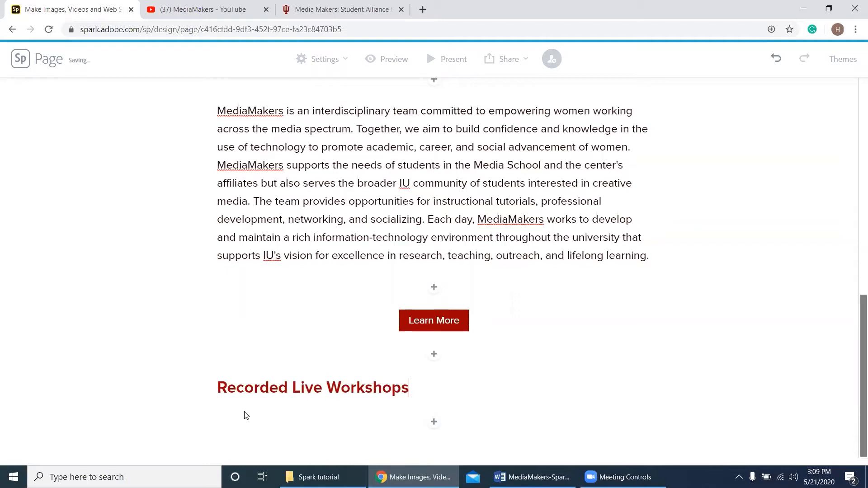
double_click(359, 383)
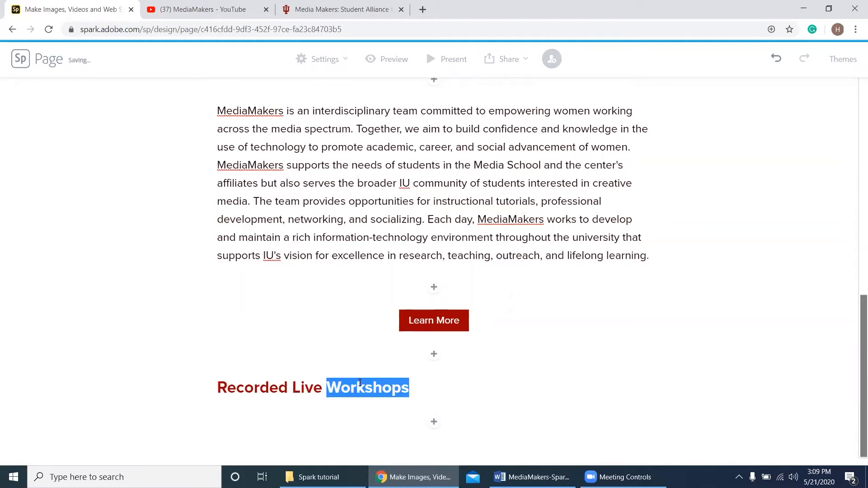
left_click(433, 424)
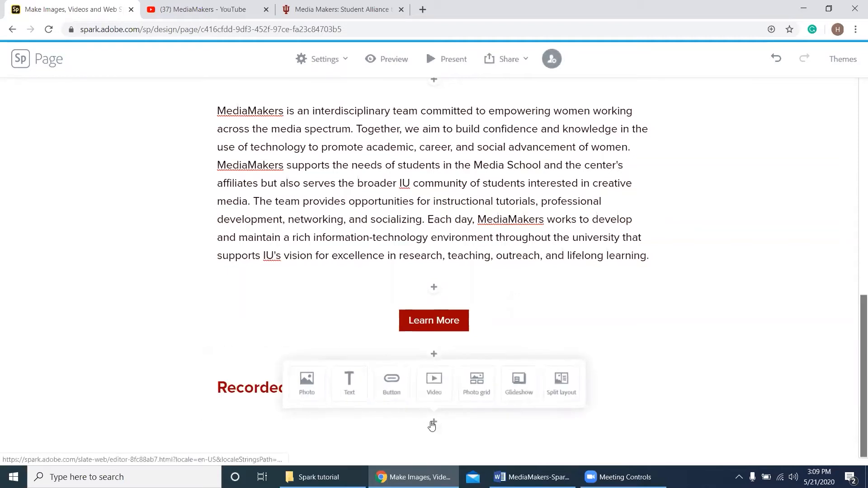
left_click(436, 383)
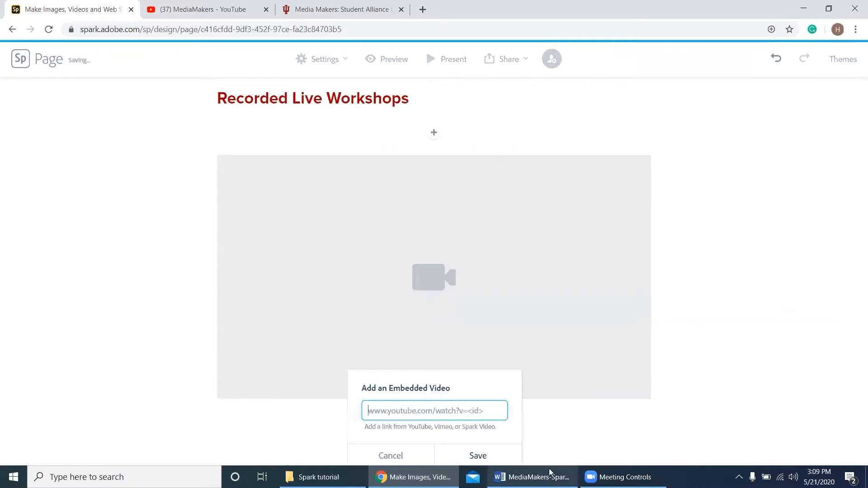
left_click(533, 477)
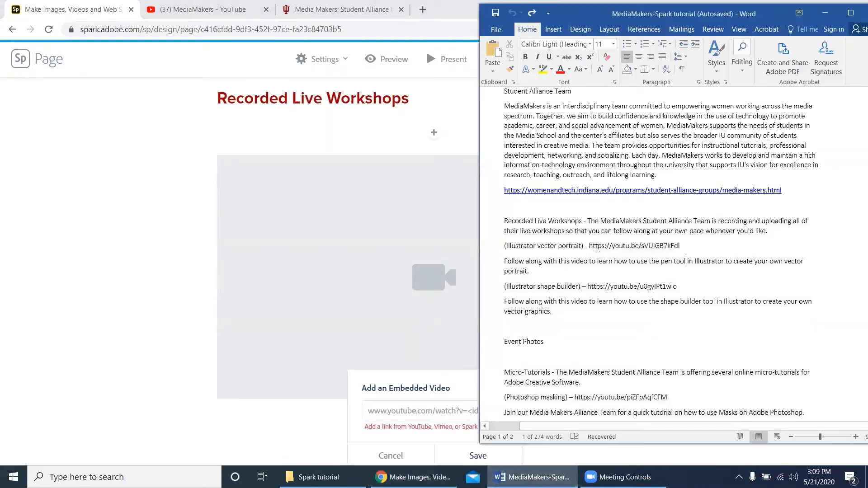
left_click_drag(596, 247, 680, 246)
left_click(413, 477)
left_click(433, 407)
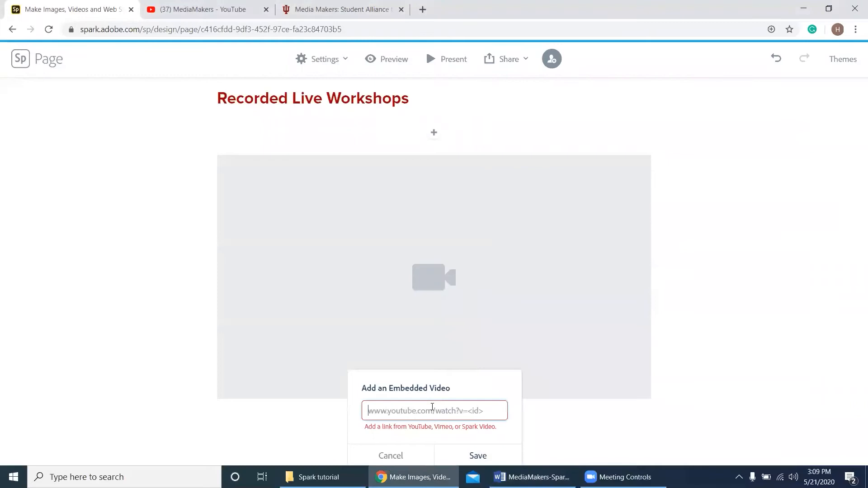
type("https://youtu.be/sVUIGB7kFdl")
left_click(506, 451)
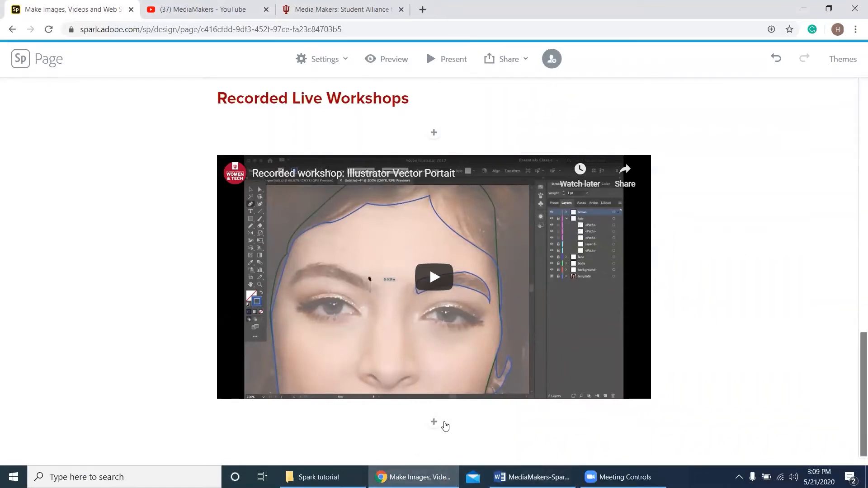
left_click(533, 477)
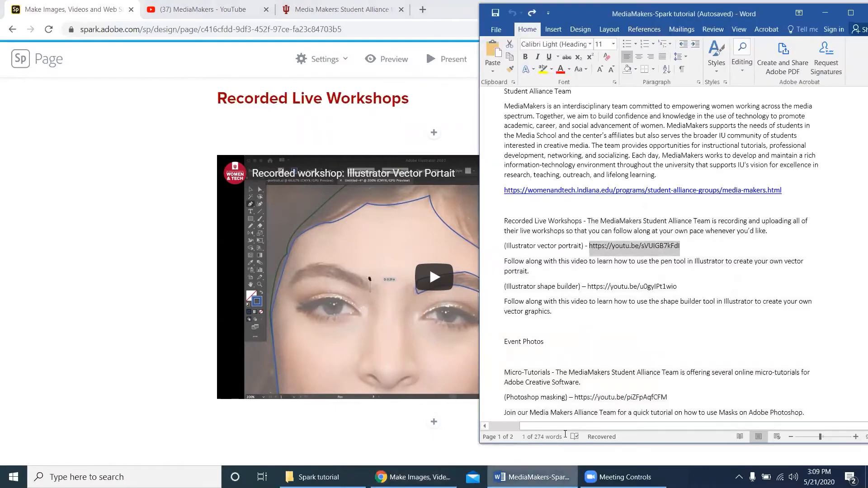
left_click(595, 326)
left_click_drag(676, 287, 588, 289)
key("ctrl+c")
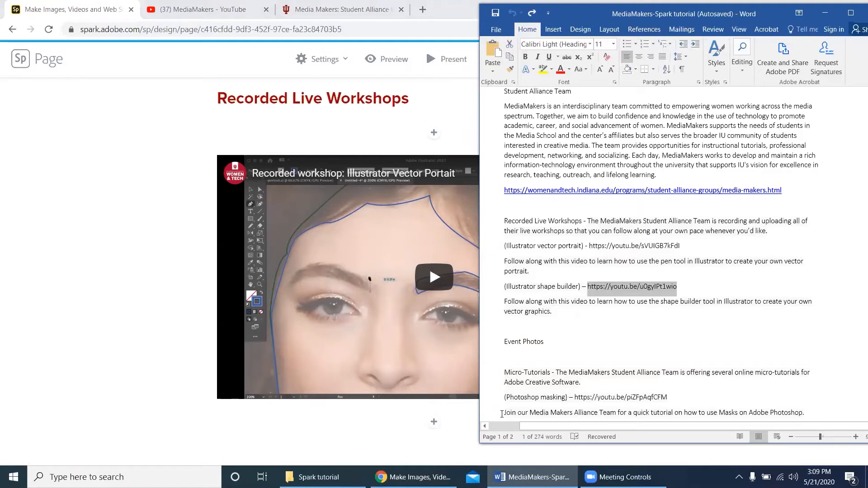
left_click(435, 425)
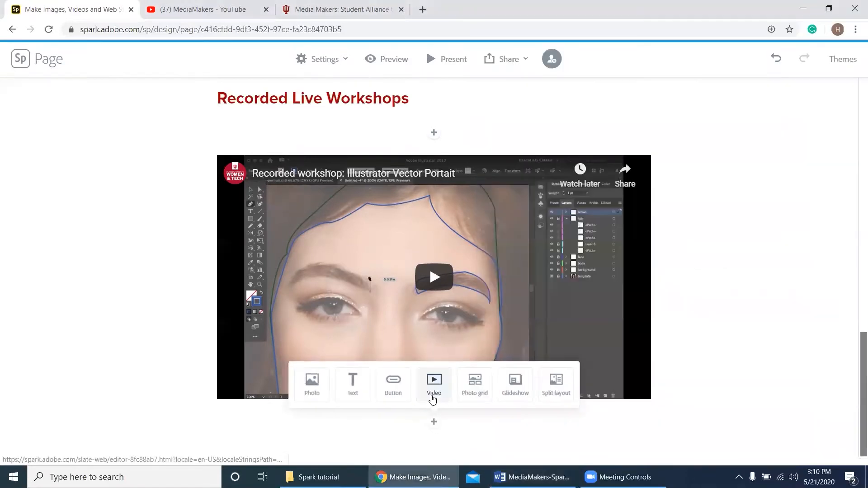
left_click(433, 389)
key("ctrl+v")
left_click(480, 456)
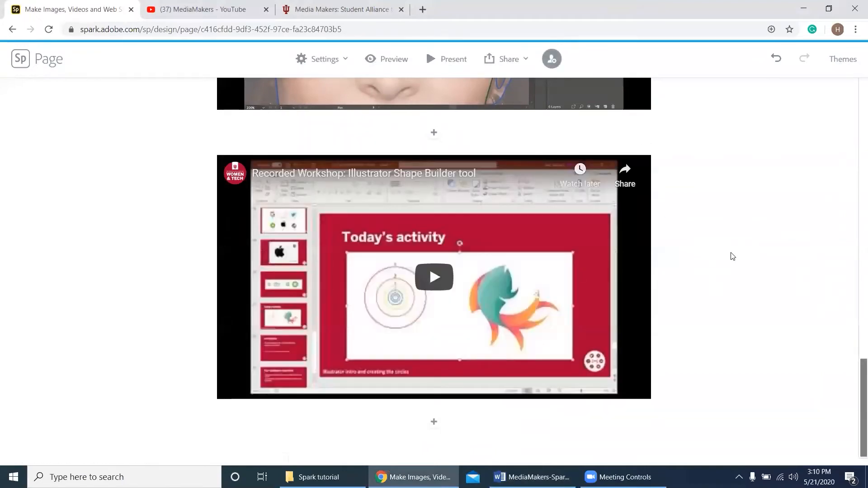
Add the Word document's introductory text about recording and uploading live workshops as a paragraph between the Recorded Live Workshops heading and the first video
scroll(731, 253, "up", 6)
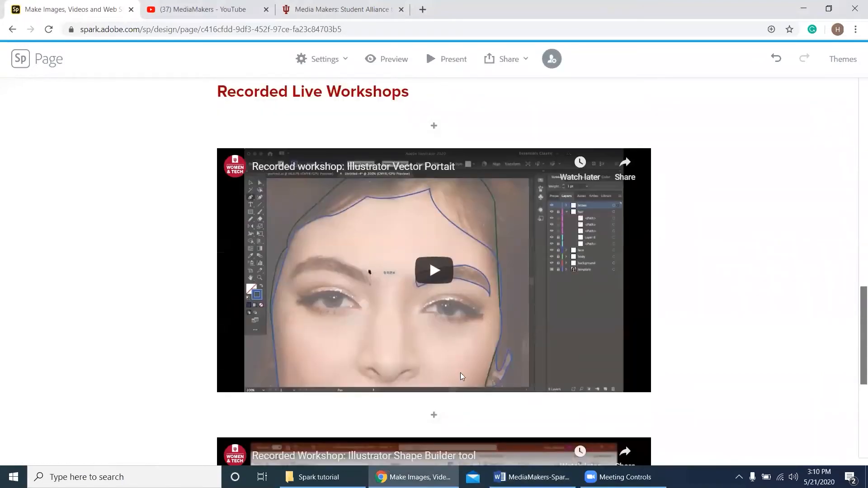
left_click(434, 128)
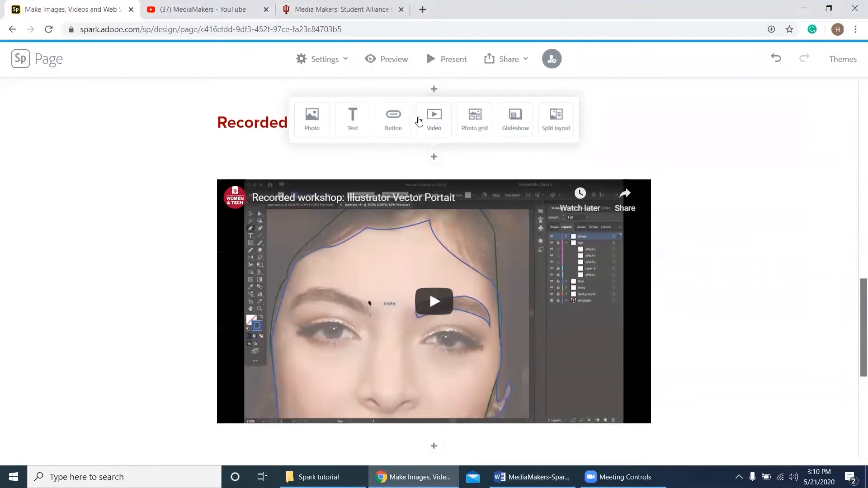
left_click(366, 120)
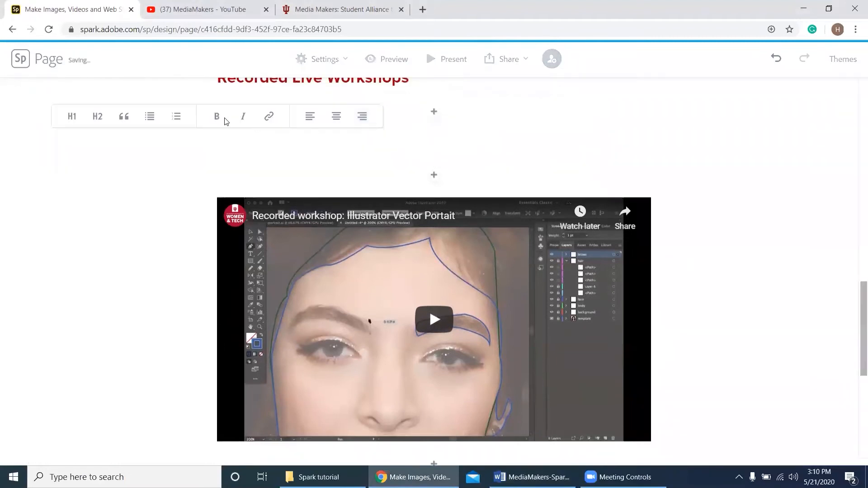
left_click(532, 477)
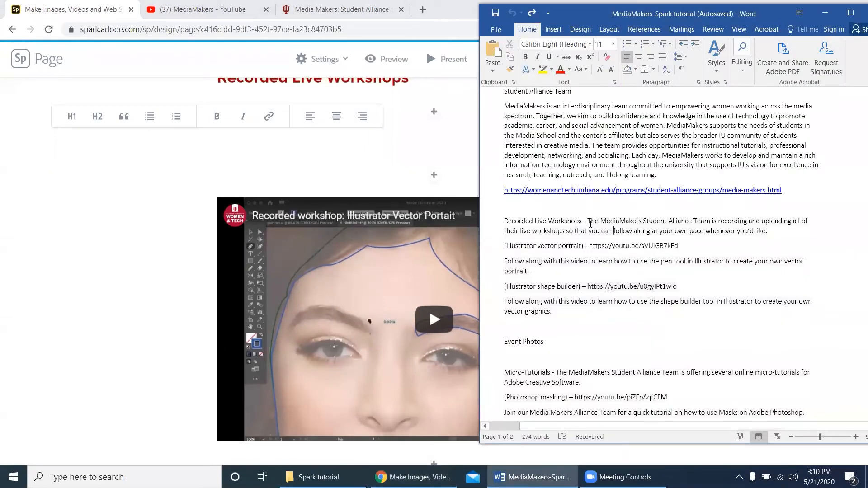
left_click_drag(589, 220, 787, 231)
key("ctrl+c")
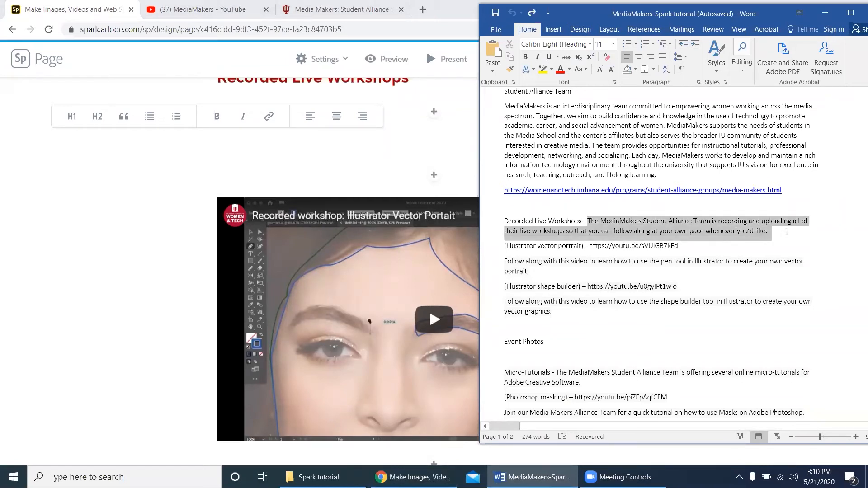
left_click(237, 159)
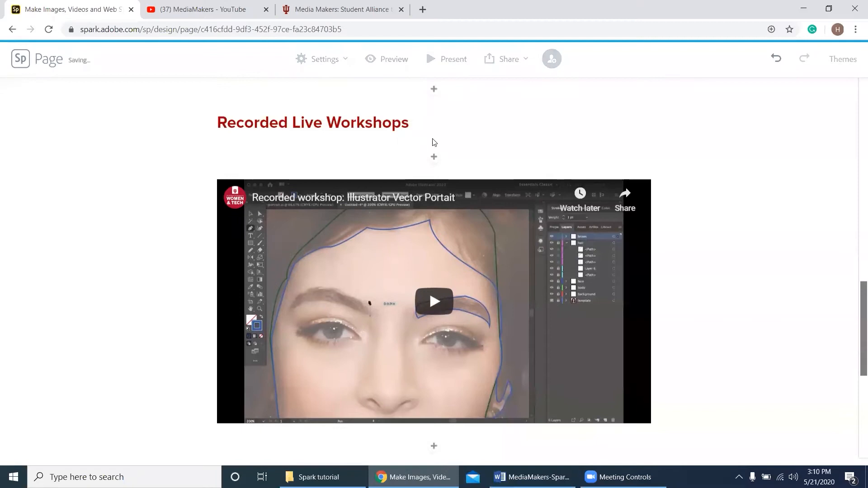
left_click(434, 156)
left_click(351, 118)
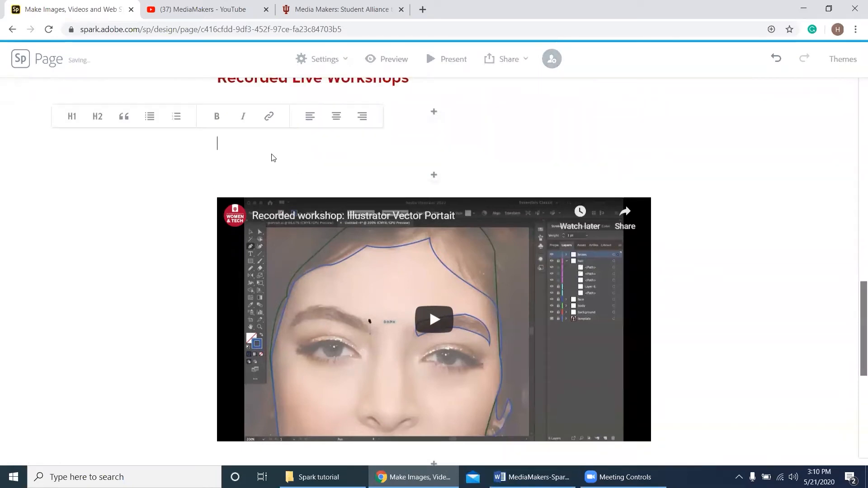
key("ctrl+v")
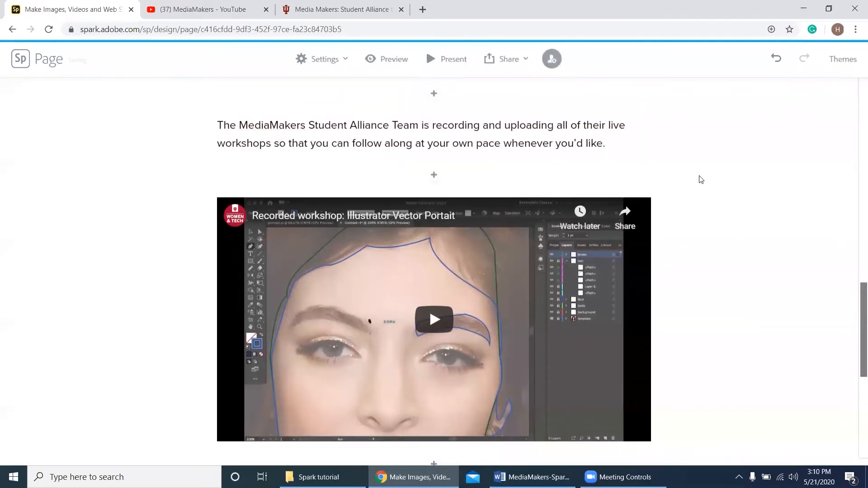
Center the Recorded Live Workshops heading and the paragraph below it
scroll(700, 179, "up", 3)
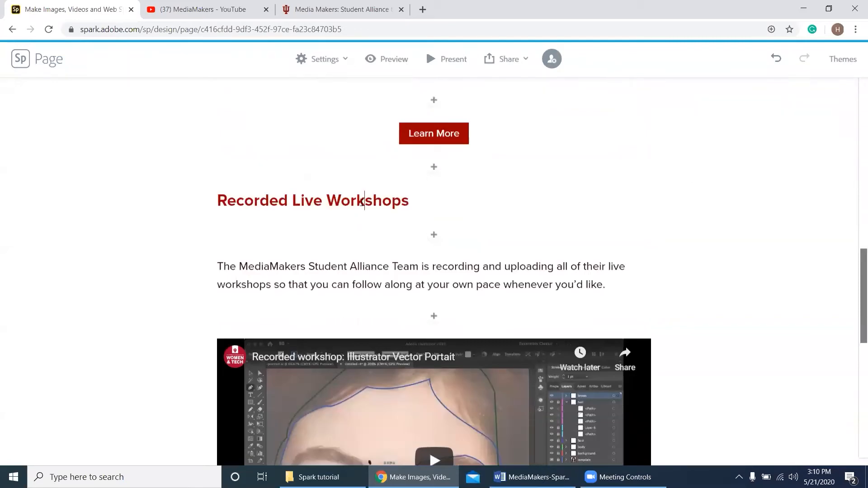
triple_click(362, 202)
left_click(433, 174)
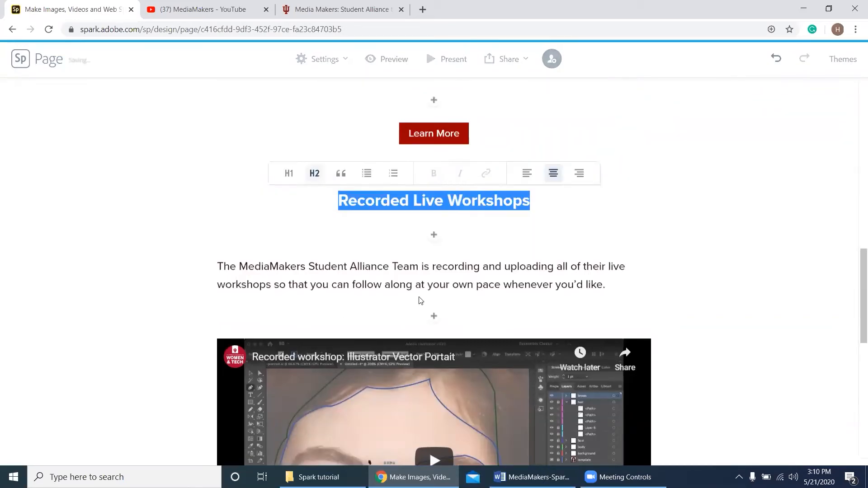
left_click(437, 285)
triple_click(437, 284)
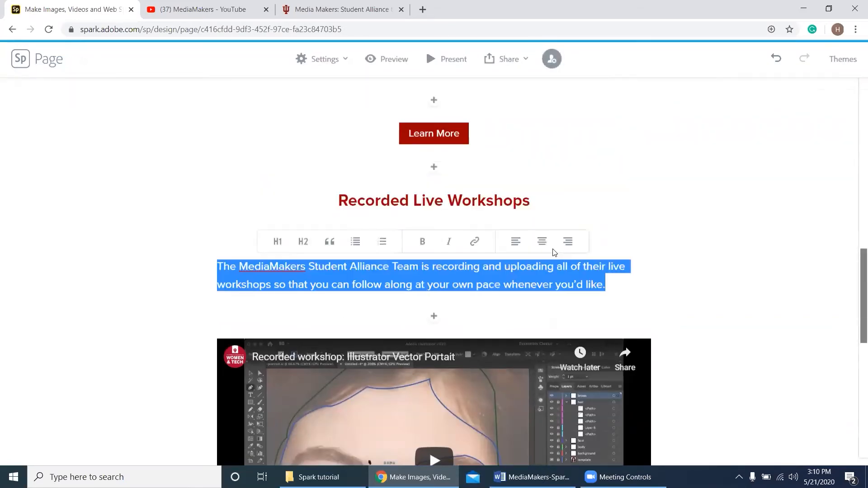
left_click(542, 243)
left_click(592, 249)
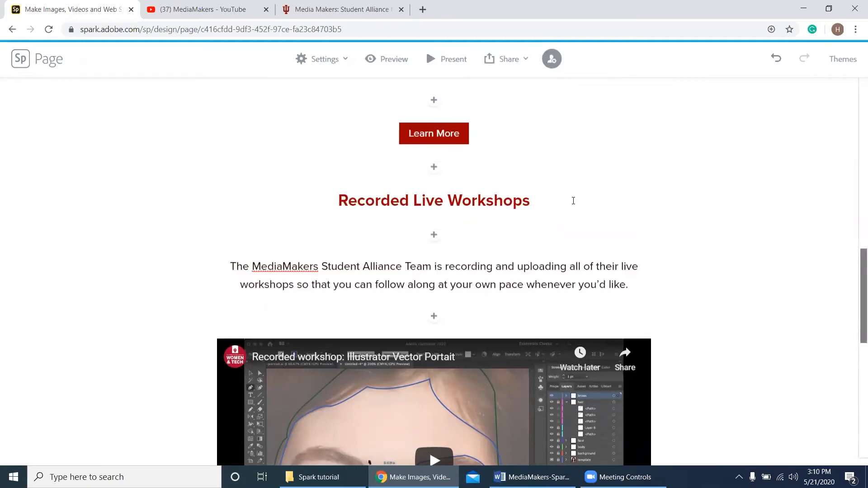
Check the Word document for the section title that follows the two workshop videos
scroll(661, 252, "down", 3)
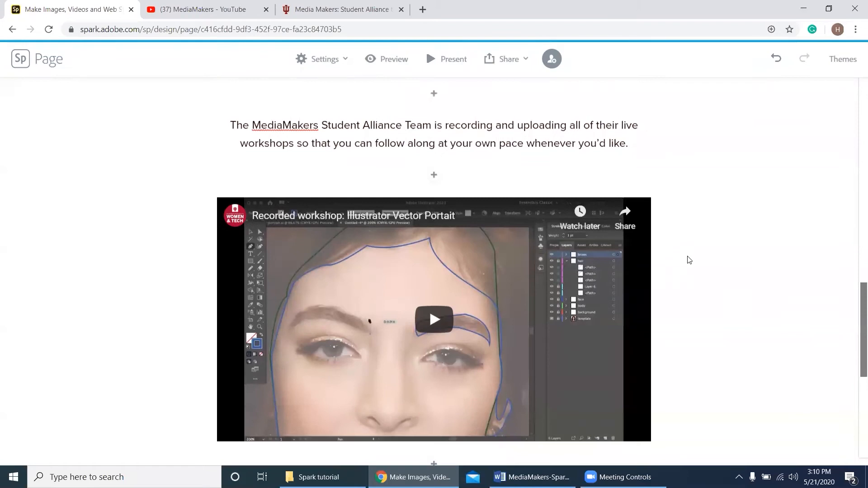
scroll(688, 260, "down", 7)
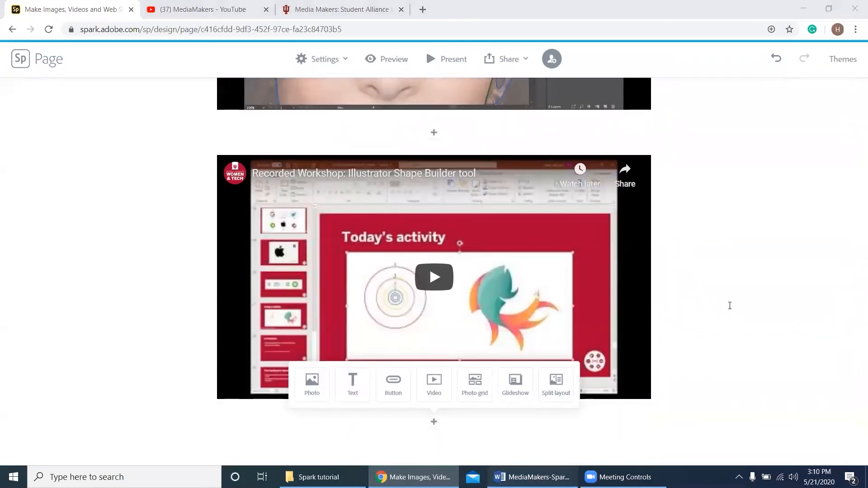
key("alt+Tab")
scroll(644, 282, "down", 3)
left_click(610, 278)
scroll(508, 224, "down", 1)
triple_click(508, 223)
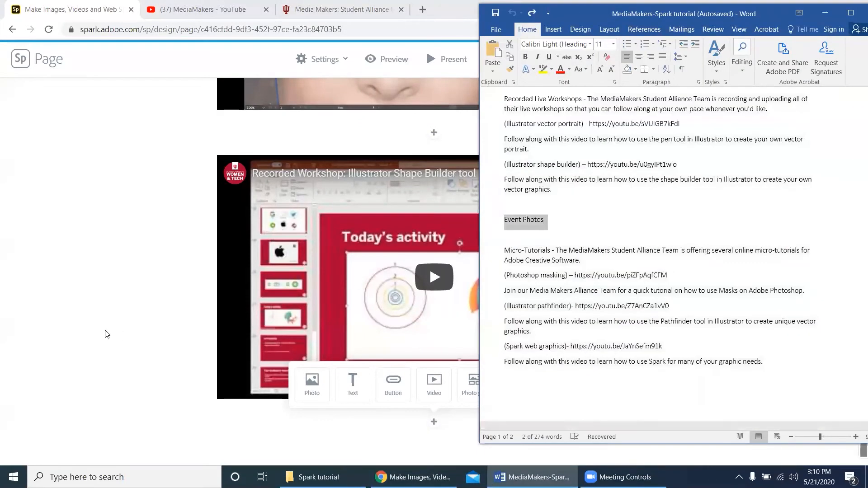
Add an H2 heading reading "Event Photos" below the shape builder video and center it
left_click(352, 379)
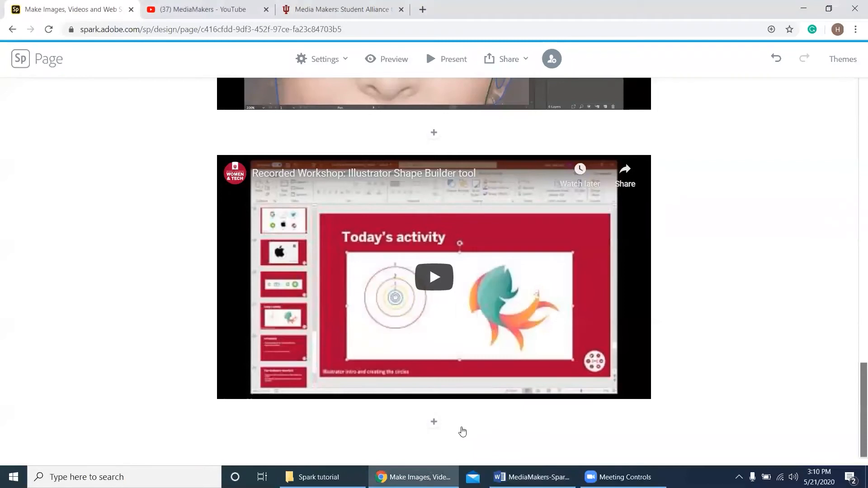
left_click(437, 429)
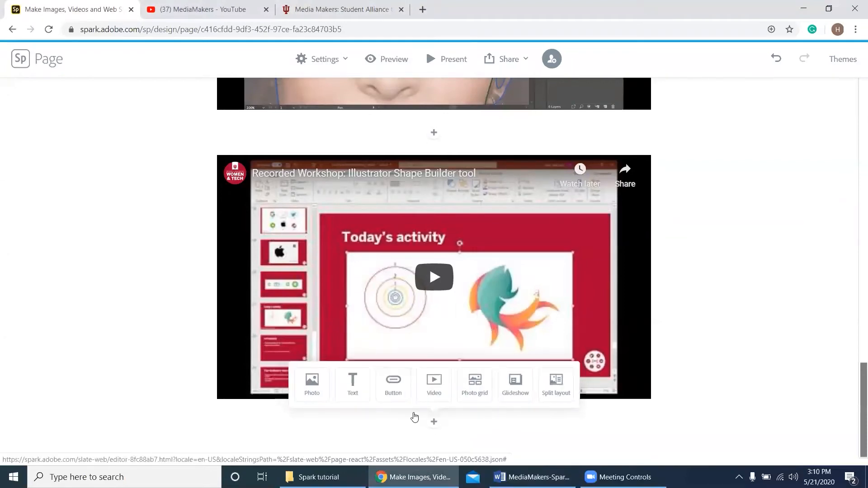
left_click(362, 399)
left_click(97, 363)
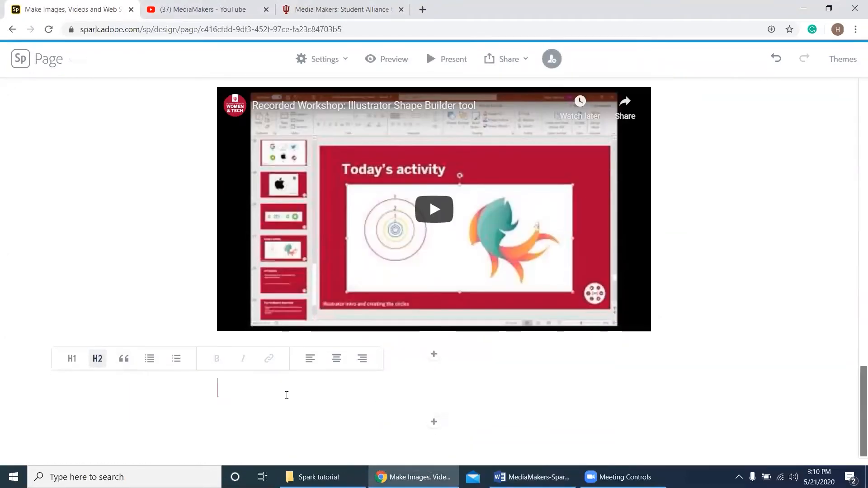
type("Event P")
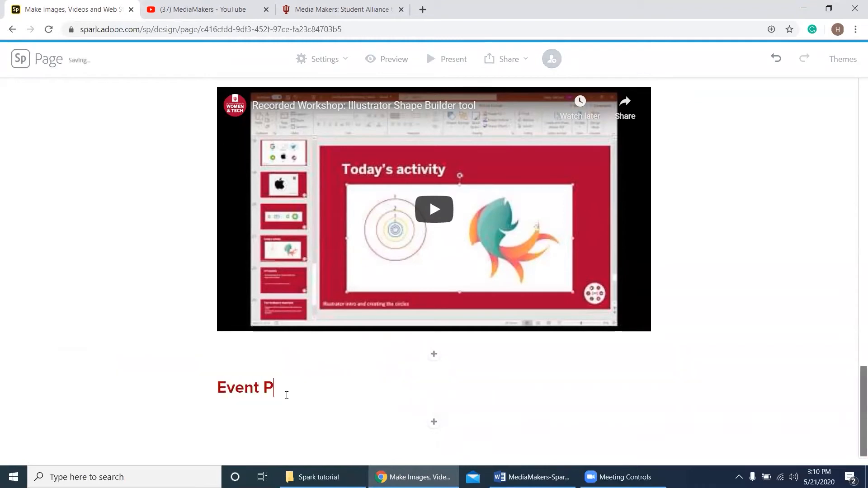
type("hotos")
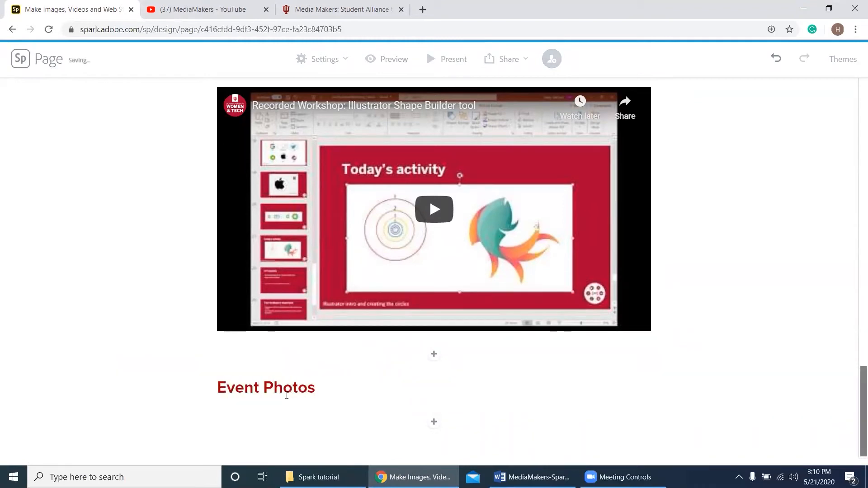
triple_click(287, 395)
left_click(384, 360)
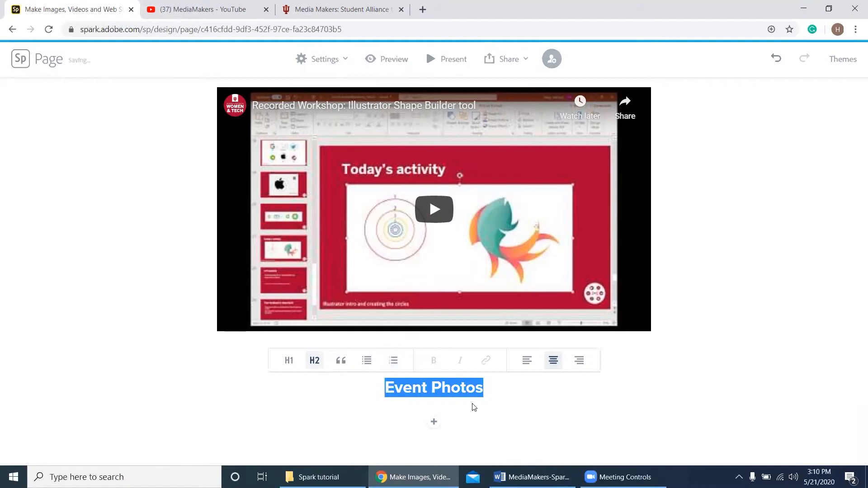
key("BackSpace")
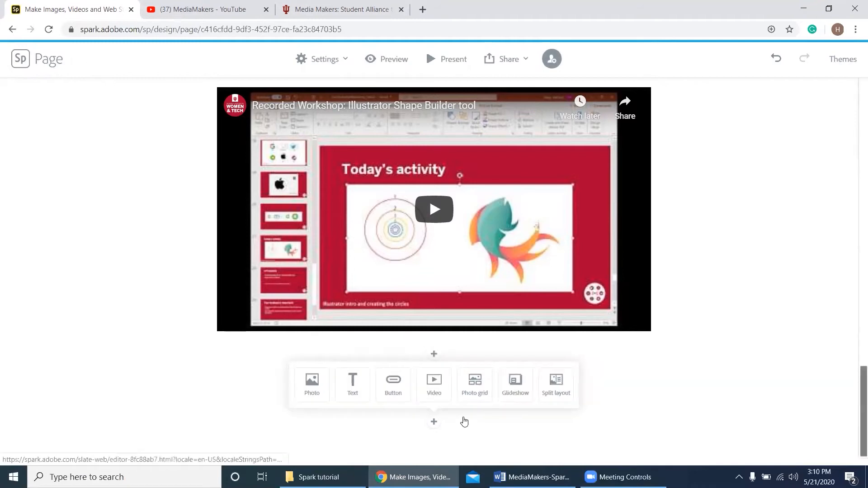
Insert a photo grid below the Event Photos heading and upload photo1, photo2, photo3 and photo4 from the Spark tutorial folder
left_click(482, 392)
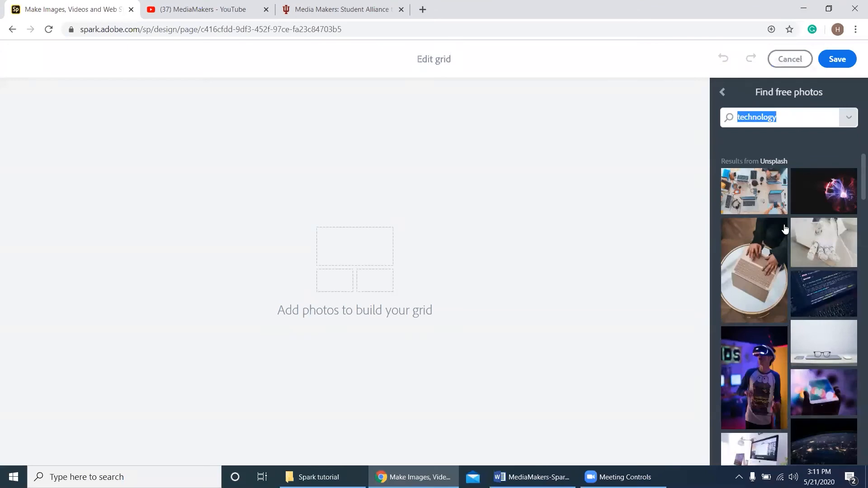
left_click(723, 93)
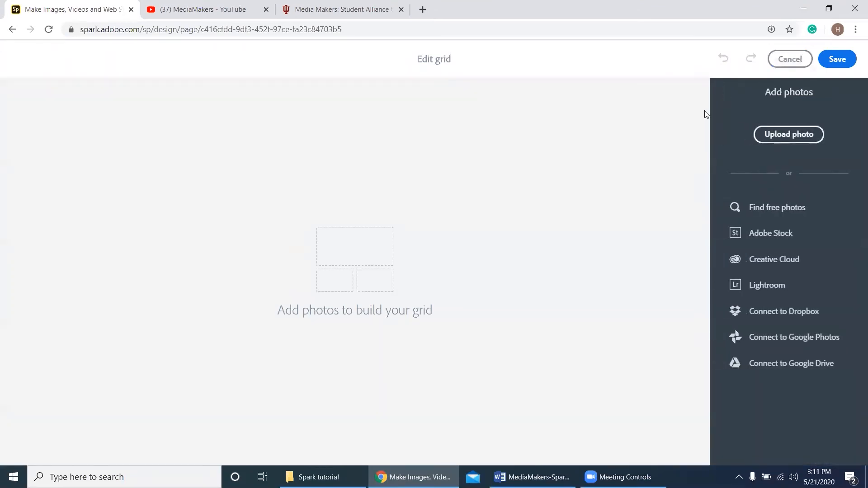
left_click(787, 138)
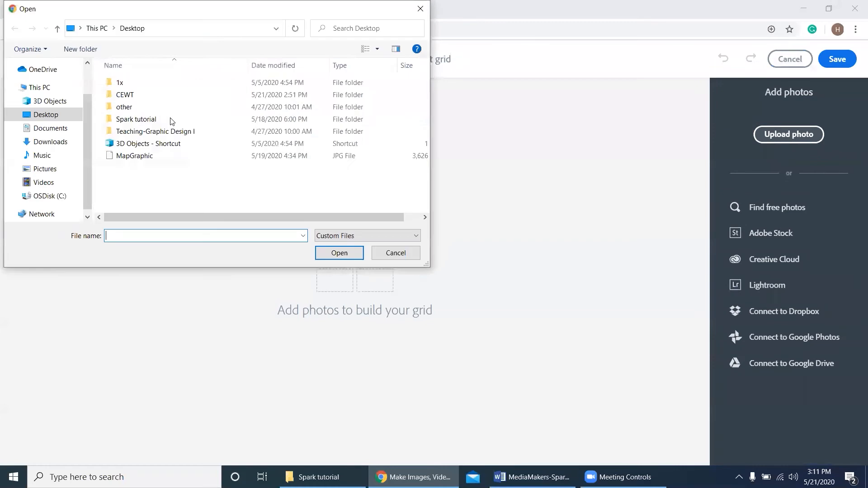
double_click(125, 119)
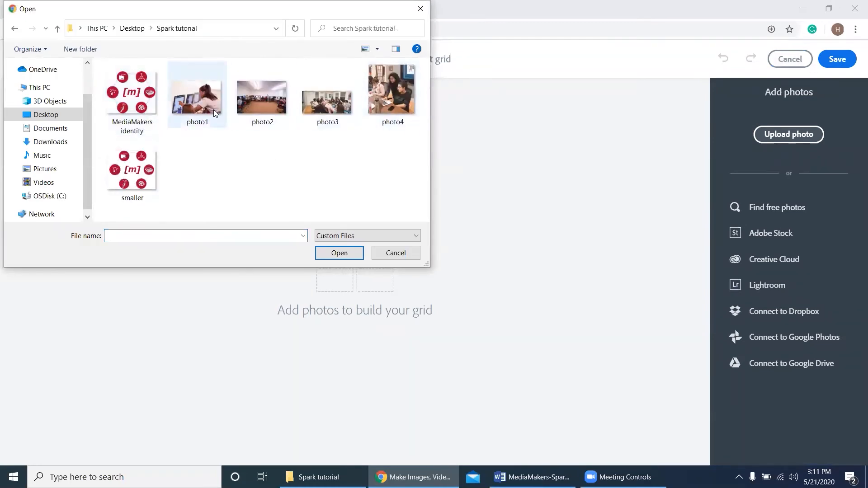
left_click(197, 97)
left_click(405, 101, "shift")
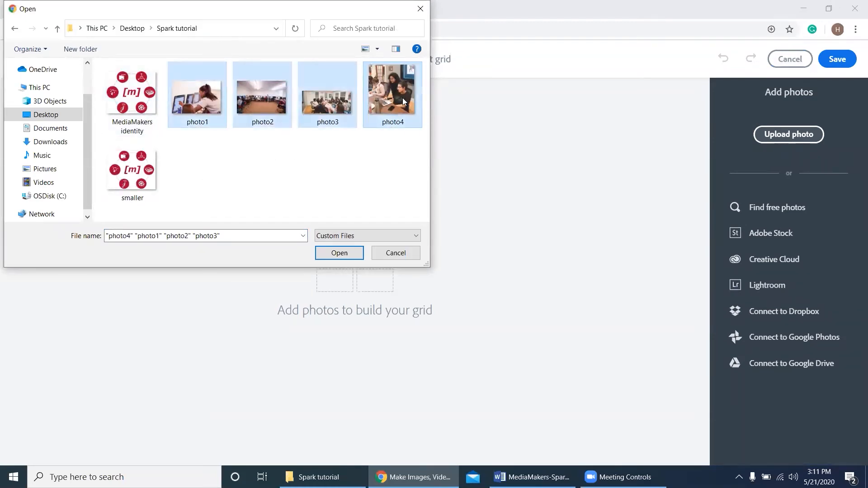
left_click(339, 253)
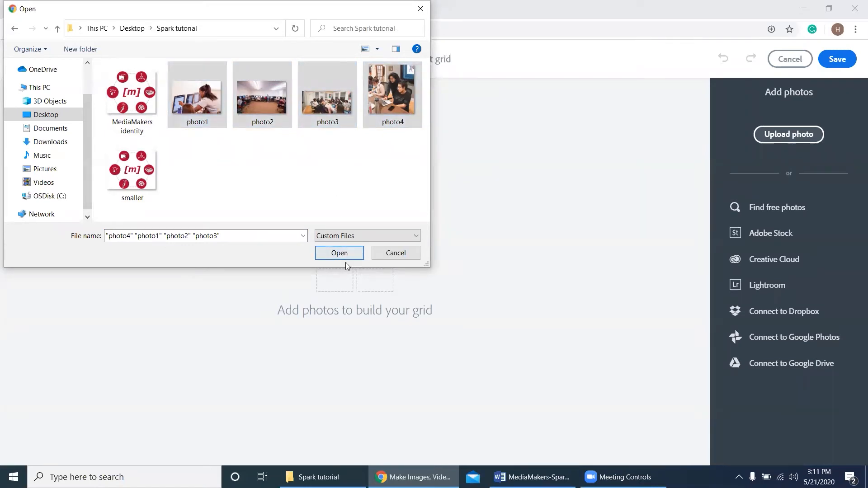
left_click(345, 255)
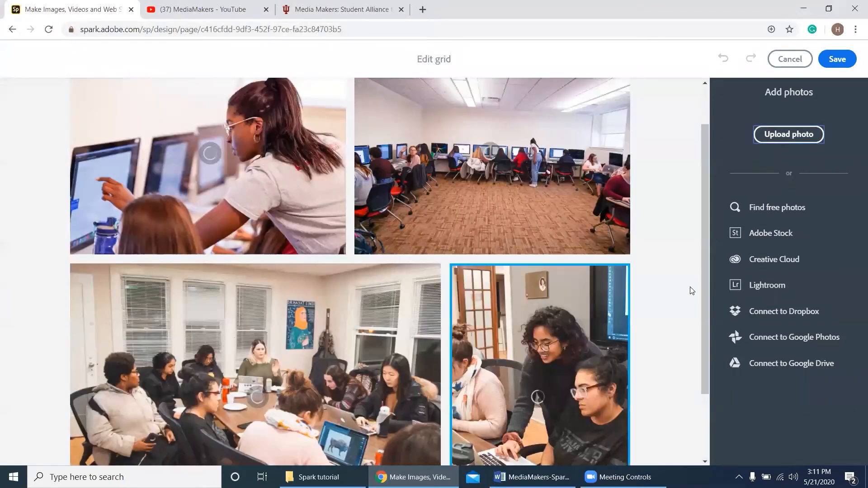
Move photo4, the two women at a laptop, backward to the first position in the grid
scroll(627, 226, "down", 1)
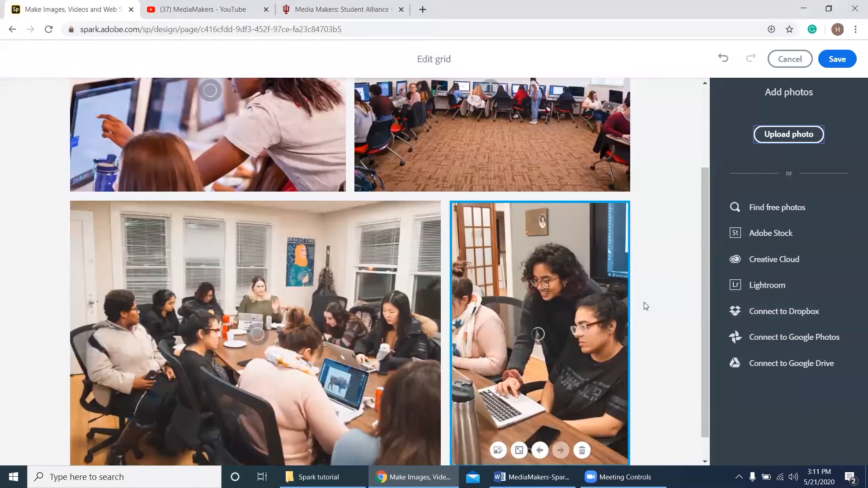
scroll(655, 304, "up", 2)
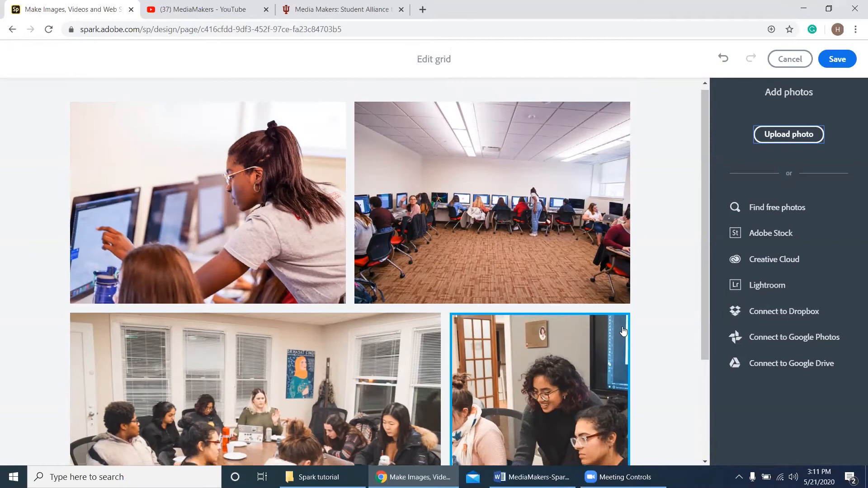
scroll(641, 320, "down", 1)
scroll(538, 429, "down", 2)
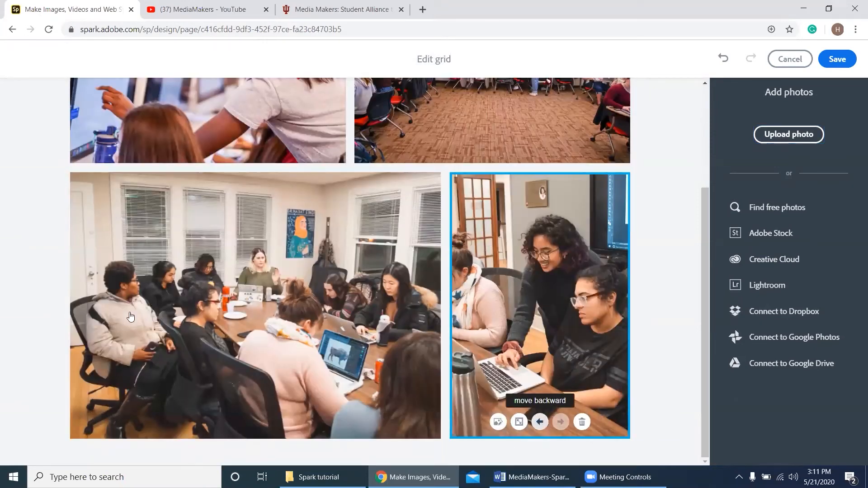
left_click(540, 422)
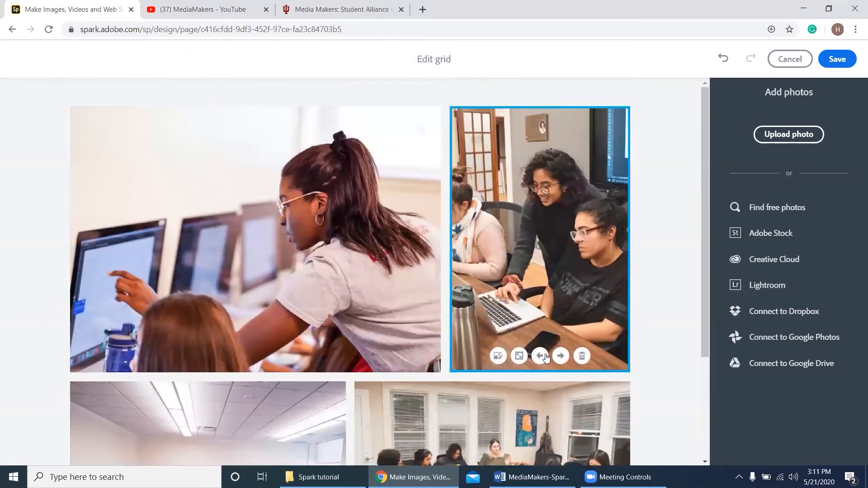
left_click(542, 357)
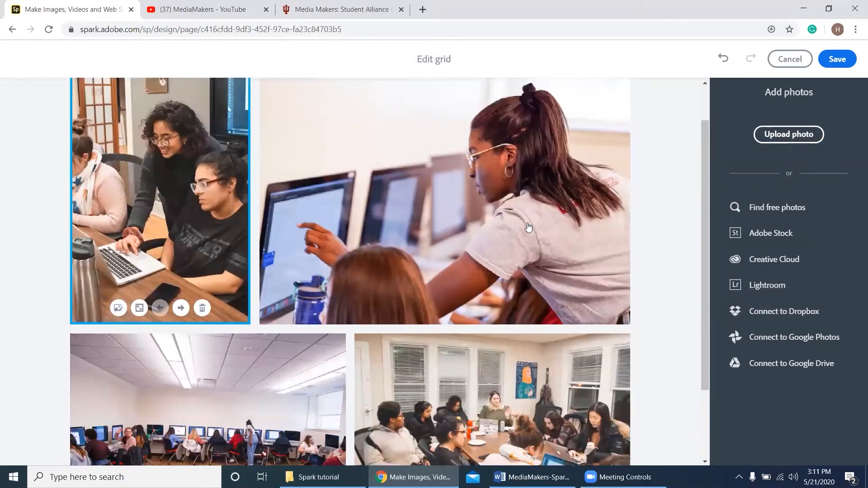
Move photo1, the woman pointing at a monitor, forward to the last position in the grid
left_click(496, 256)
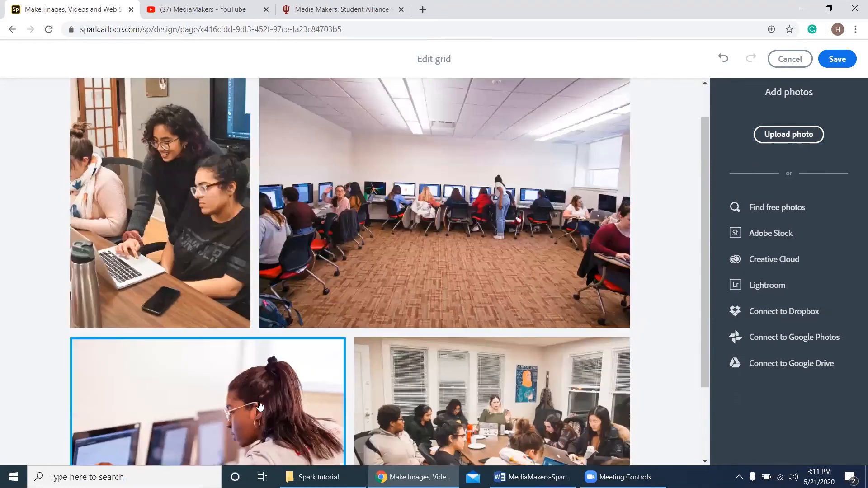
scroll(239, 419, "down", 2)
scroll(337, 332, "down", 1)
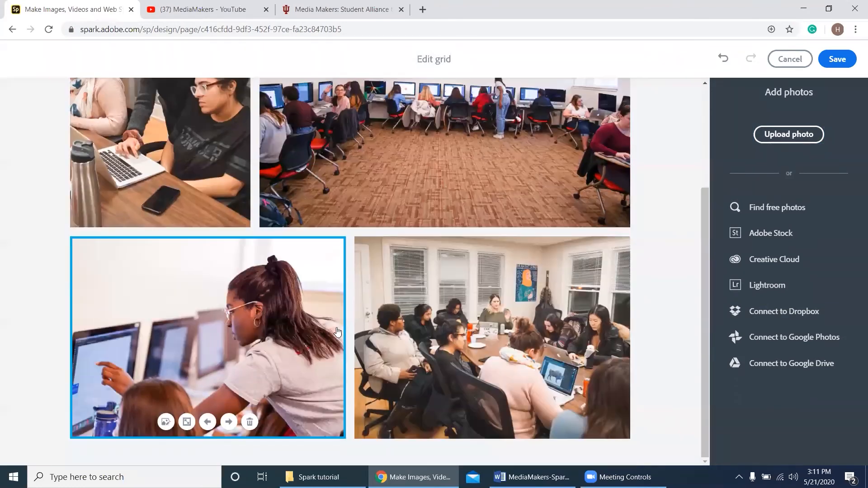
scroll(336, 303, "up", 5)
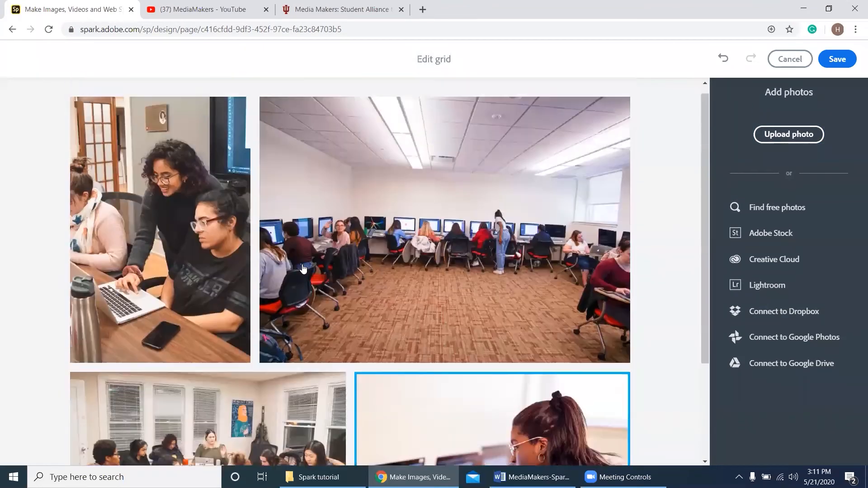
scroll(302, 278, "down", 4)
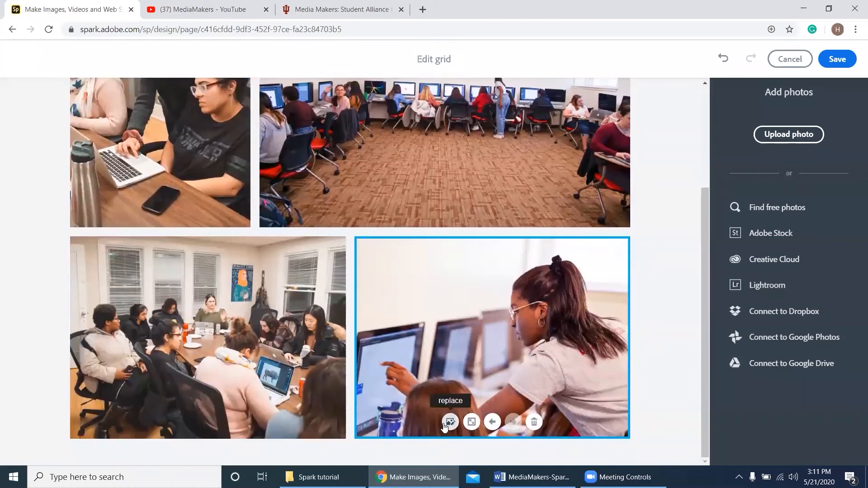
Try the full-width size for the last grid photo and return it to half width beside the meeting photo
left_click(471, 422)
scroll(218, 268, "down", 6)
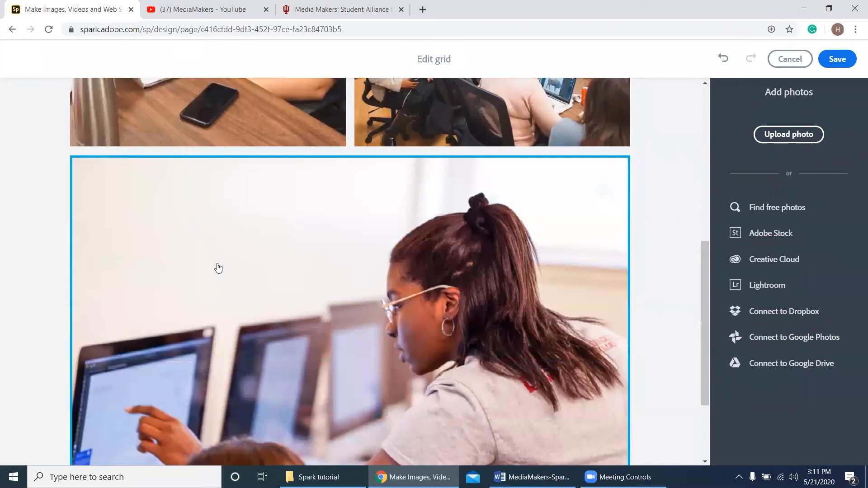
scroll(218, 268, "down", 5)
left_click(330, 421)
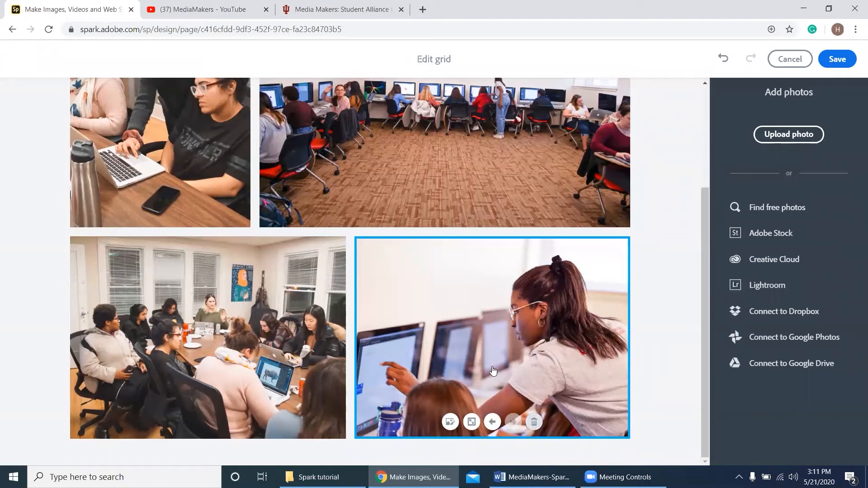
Save the photo grid and check its layout below the Event Photos heading
left_click(838, 66)
scroll(673, 299, "up", 5)
scroll(621, 245, "down", 3)
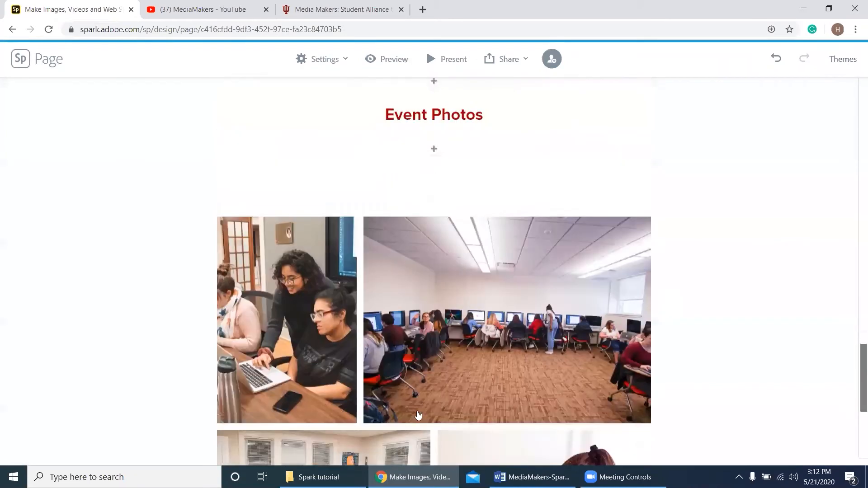
scroll(366, 343, "down", 3)
scroll(557, 455, "up", 2)
Show the saved photo grid's edit and delete options and dismiss them without changing the grid
left_click(470, 210)
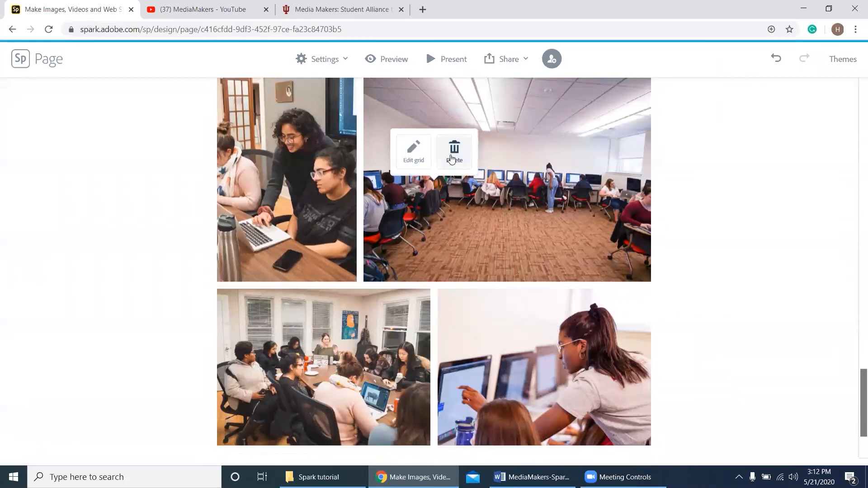
left_click(293, 224)
left_click(293, 223)
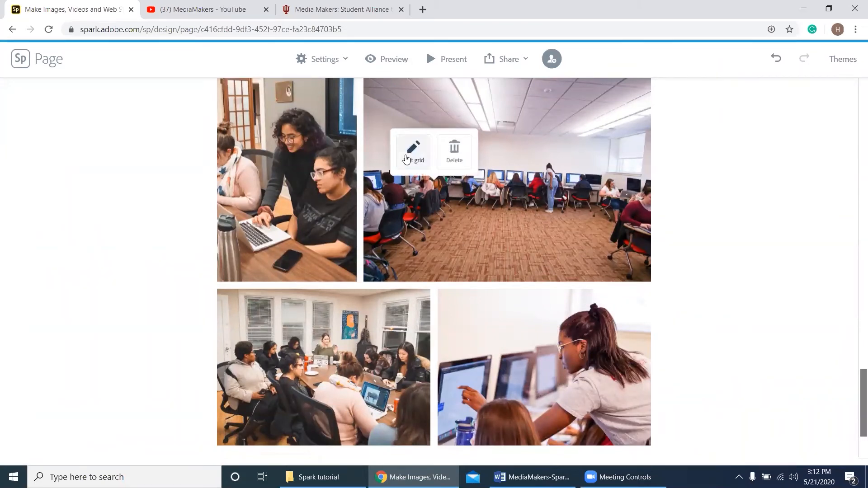
left_click(708, 201)
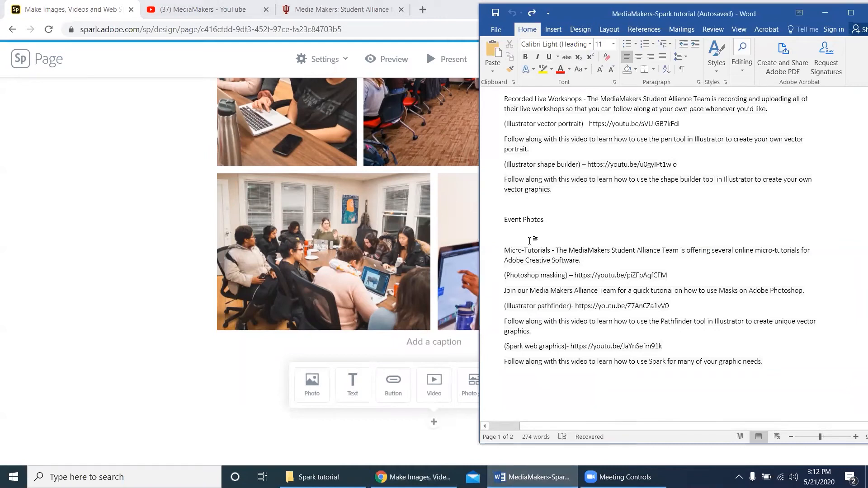
Review the Micro-Tutorials section in the Word document and the matching videos in the MediaMakers YouTube playlist
left_click_drag(507, 248, 779, 345)
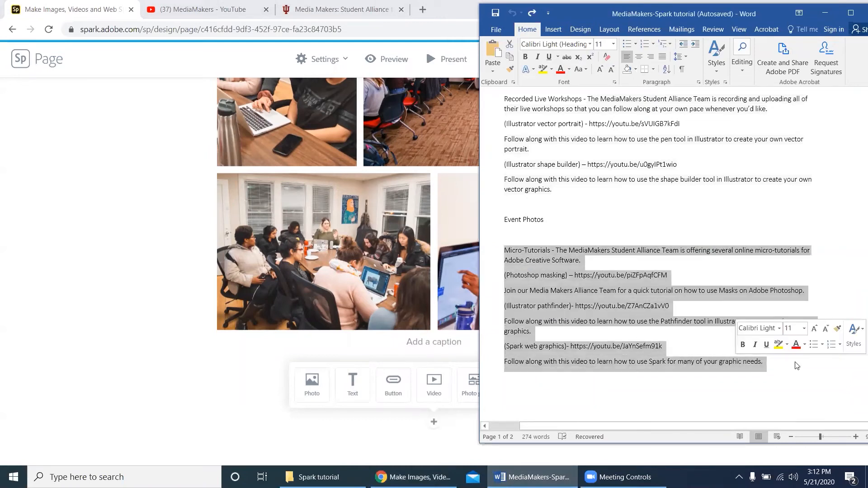
left_click(535, 276)
left_click(150, 317)
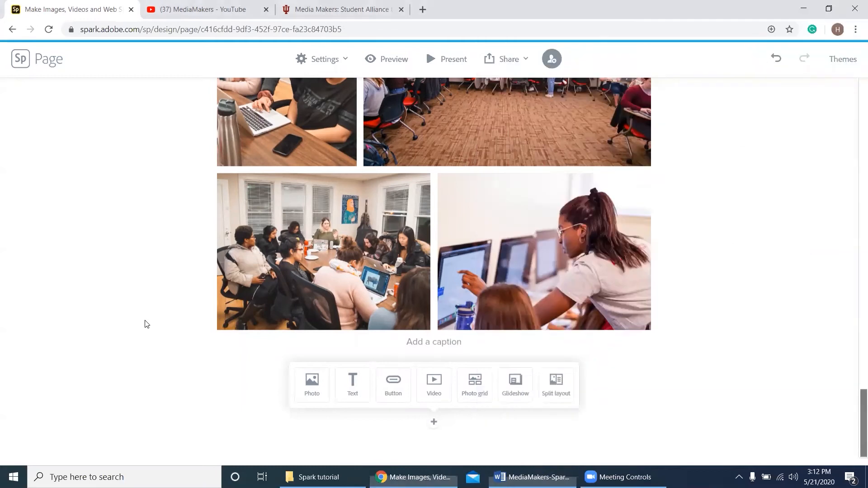
left_click(205, 9)
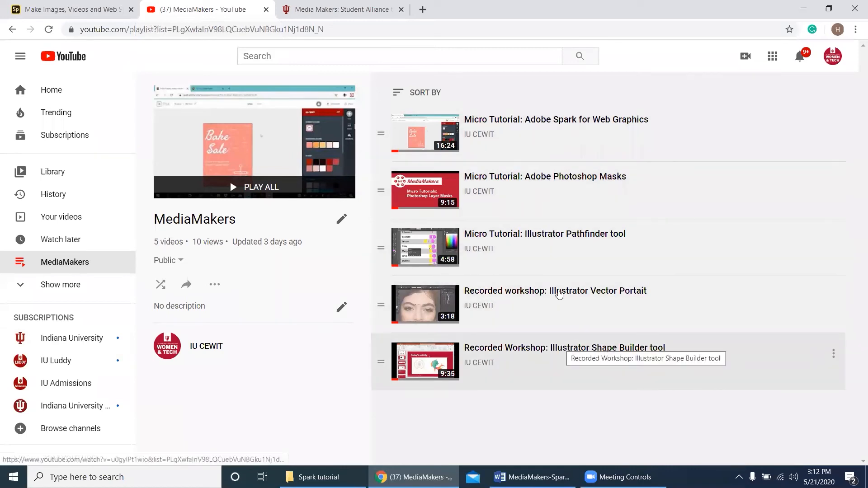
left_click(55, 14)
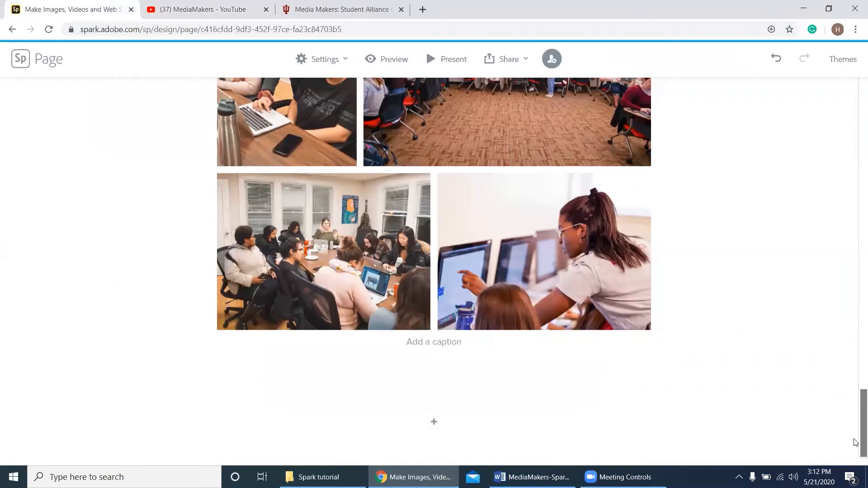
Preview the page from its title cover and examine the Mission Statement, Learn More button and Recorded Live Workshops sections
scroll(856, 419, "up", 8)
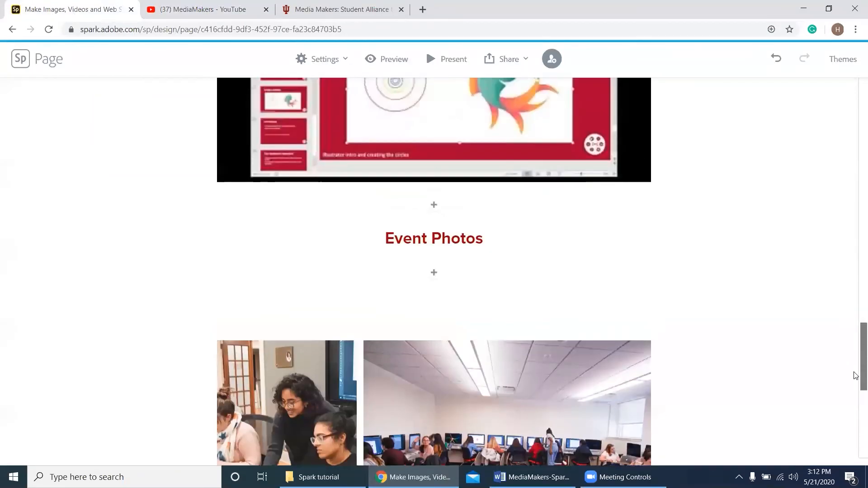
left_click_drag(856, 376, 858, 127)
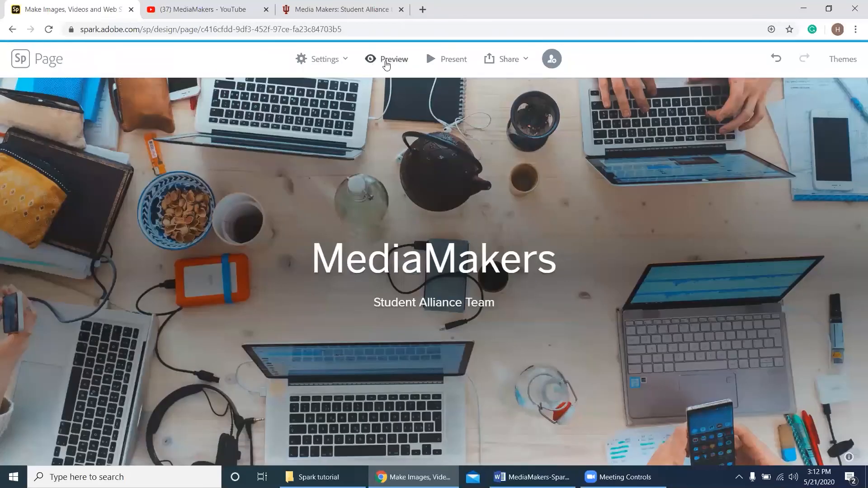
left_click(387, 61)
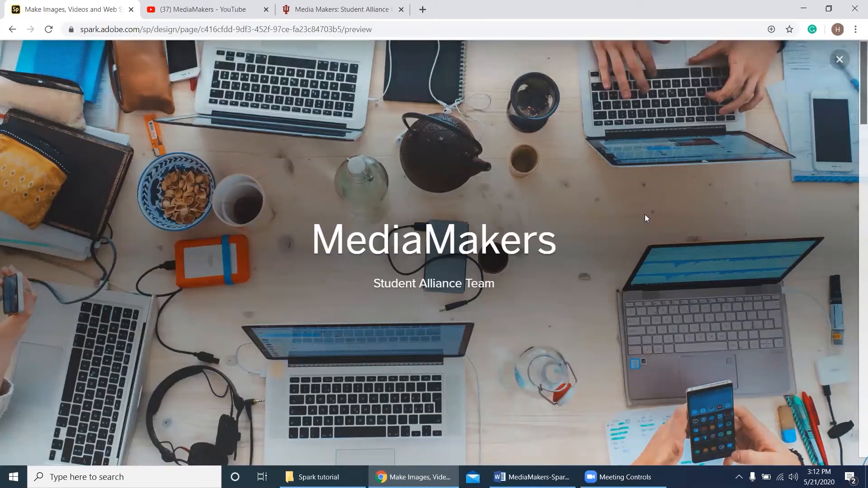
scroll(645, 214, "down", 3)
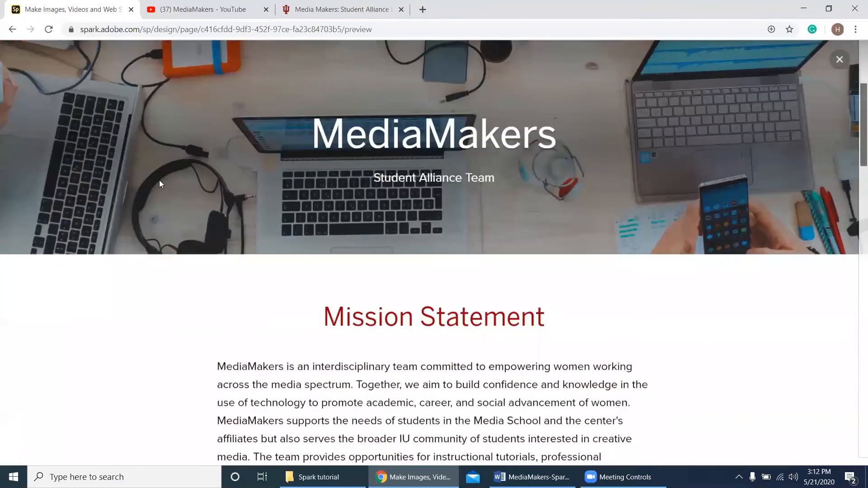
scroll(615, 222, "down", 8)
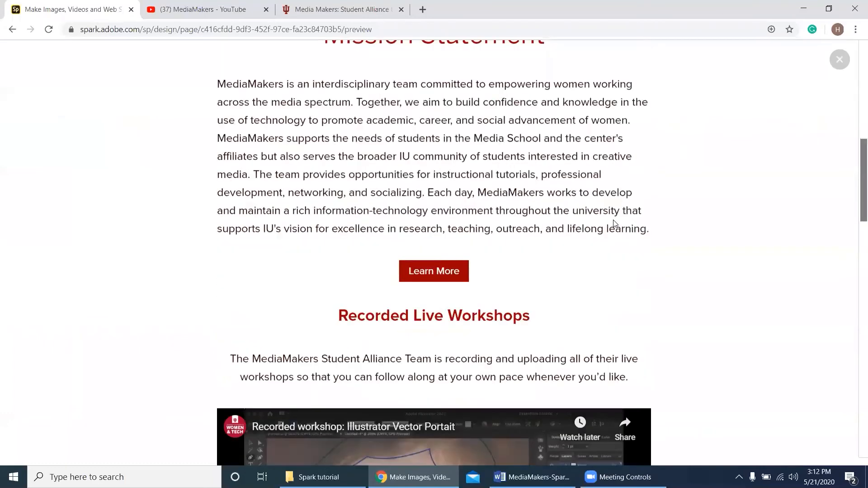
scroll(640, 250, "down", 2)
scroll(735, 248, "down", 10)
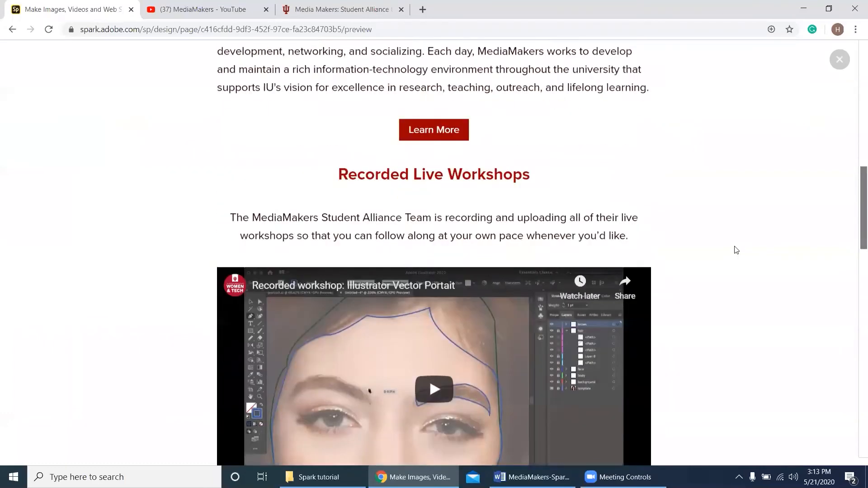
Examine the event photo grid in the preview, enlarge the computer lab photo and advance to the next photo
scroll(752, 231, "down", 10)
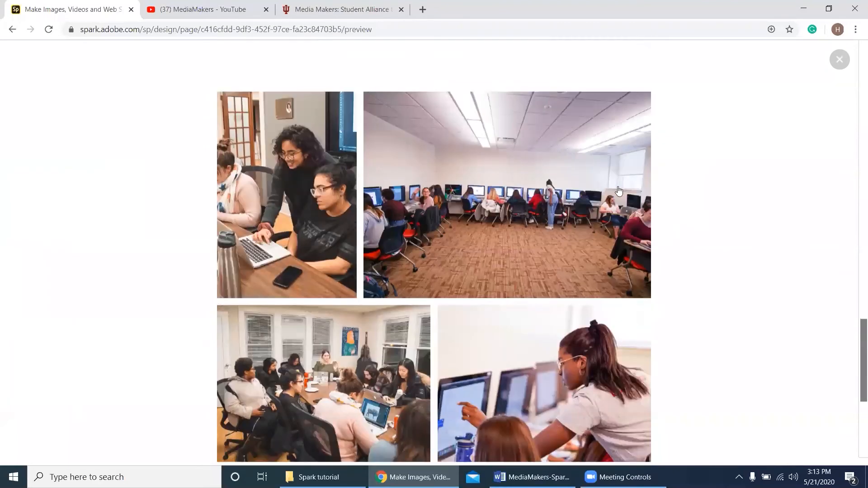
scroll(495, 209, "down", 3)
scroll(452, 221, "up", 3)
left_click(424, 232)
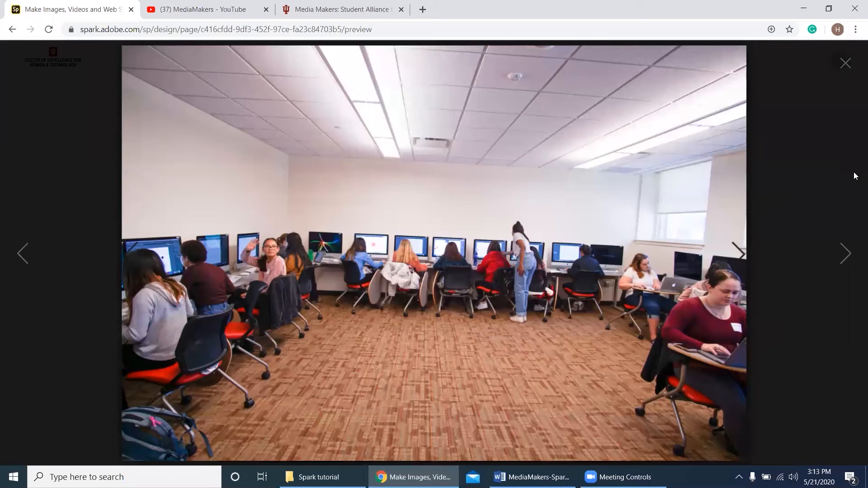
left_click(843, 254)
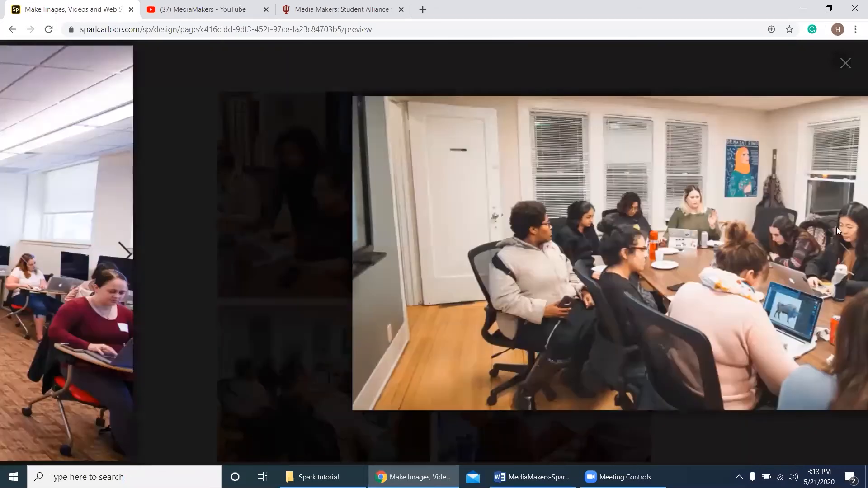
Close the enlarged photo, examine the image credits and footer at the page's end, and exit the preview from the title cover
left_click(843, 64)
scroll(698, 194, "down", 6)
mouse_move(528, 275)
left_mouse_down()
mouse_move(316, 276)
mouse_move(519, 275)
left_mouse_up()
left_click(316, 278)
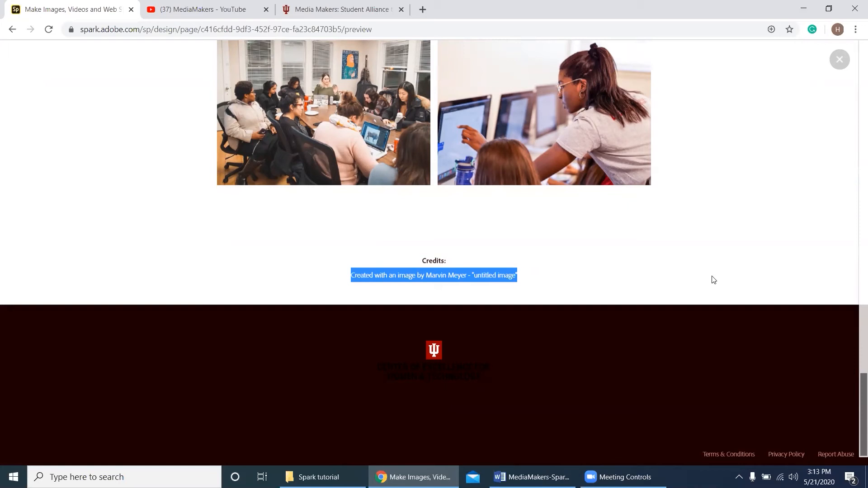
scroll(669, 325, "up", 1)
scroll(670, 326, "down", 1)
scroll(727, 279, "up", 8)
scroll(727, 281, "up", 15)
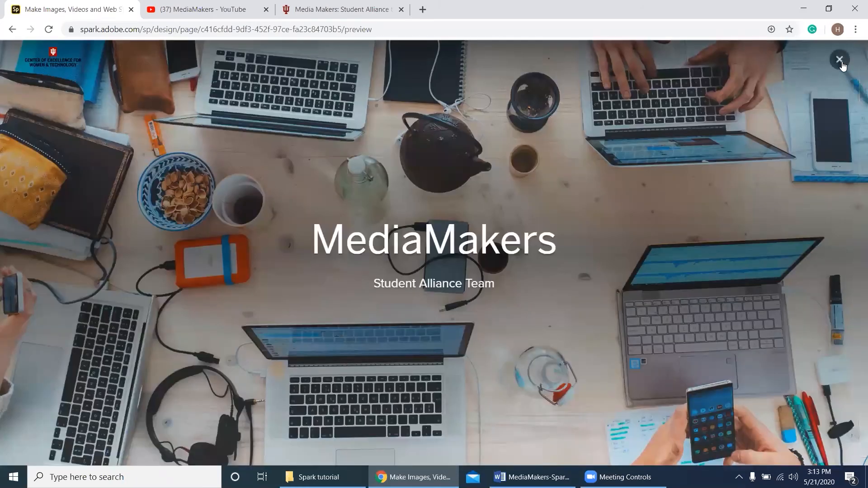
left_click(840, 59)
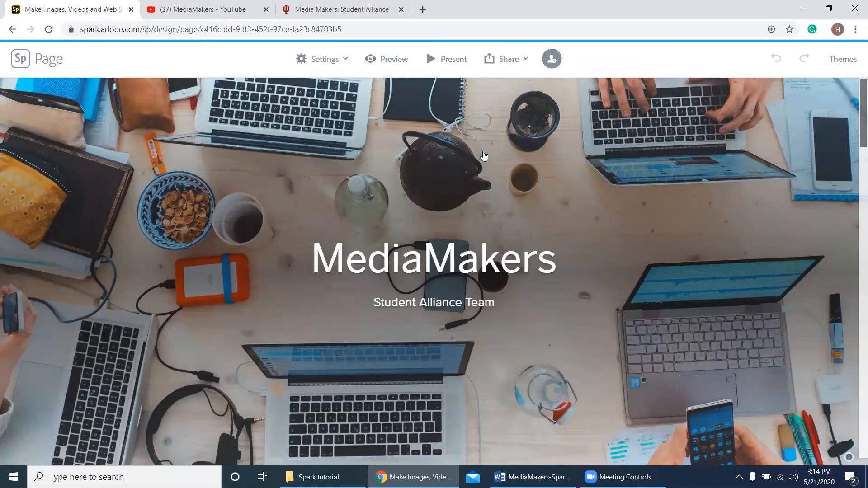
Present the page full screen, view its sections from the title cover through the event photos, and exit the presentation
left_click(452, 70)
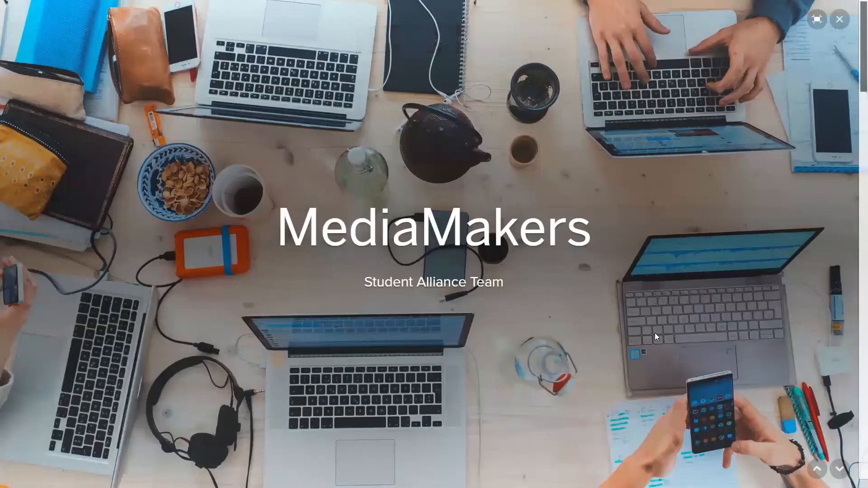
scroll(655, 333, "down", 5)
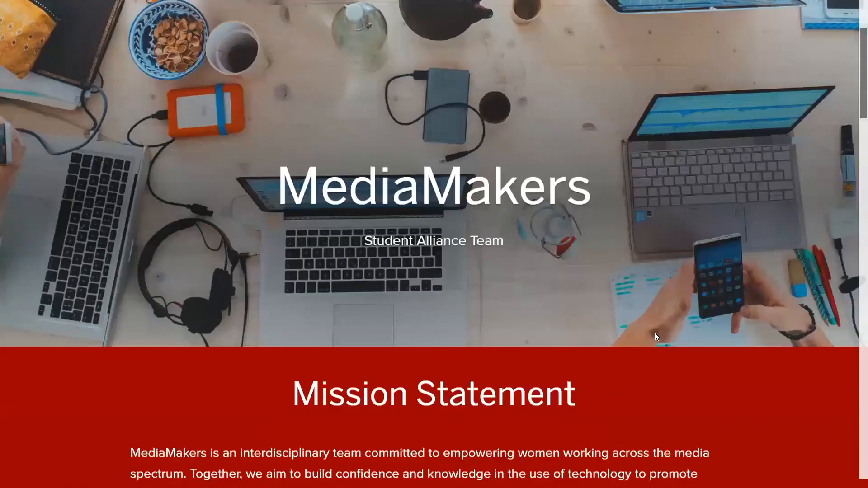
scroll(655, 336, "down", 5)
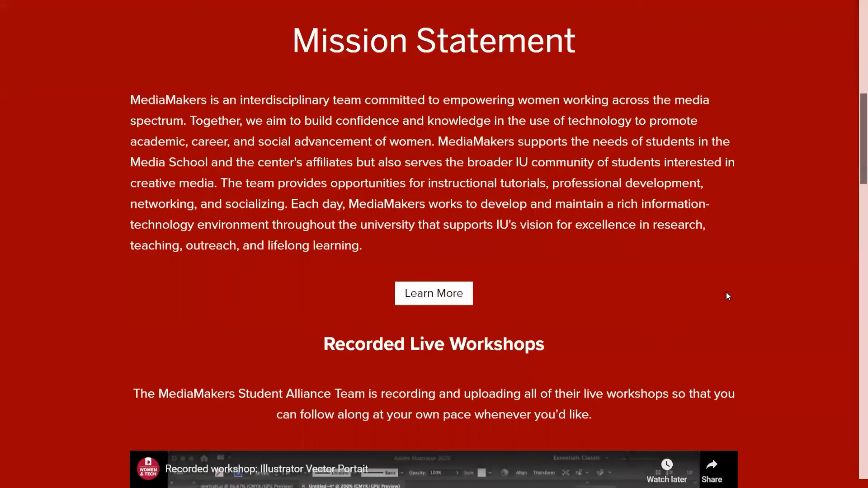
scroll(800, 273, "down", 2)
scroll(800, 274, "down", 6)
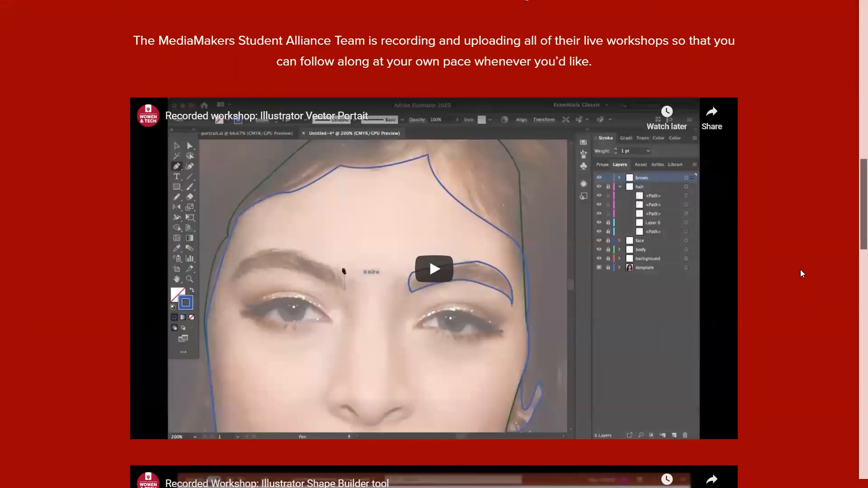
scroll(800, 269, "down", 6)
scroll(800, 270, "down", 6)
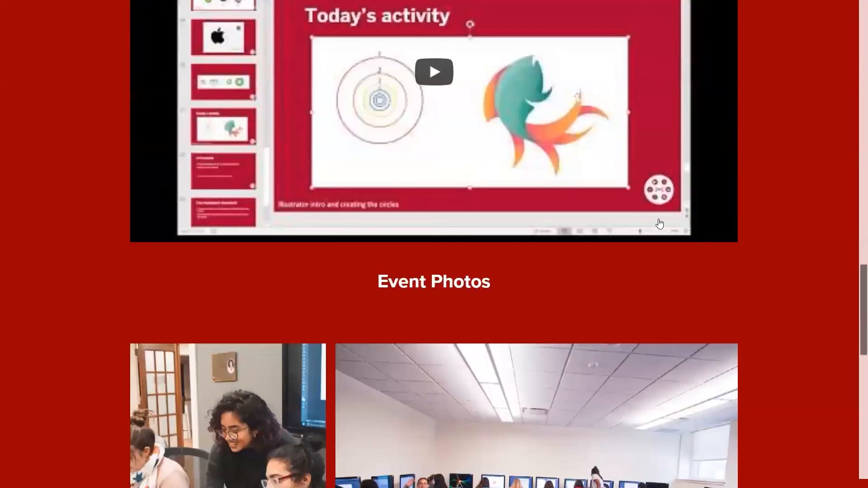
scroll(659, 225, "down", 6)
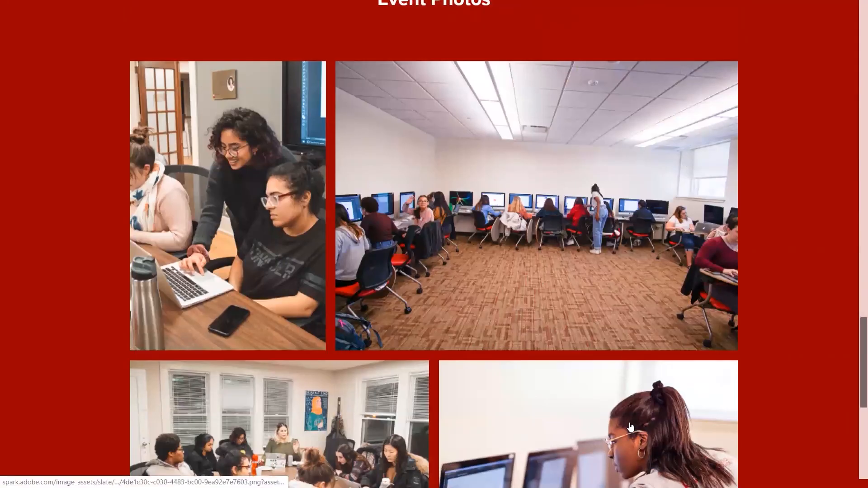
scroll(630, 427, "up", 20)
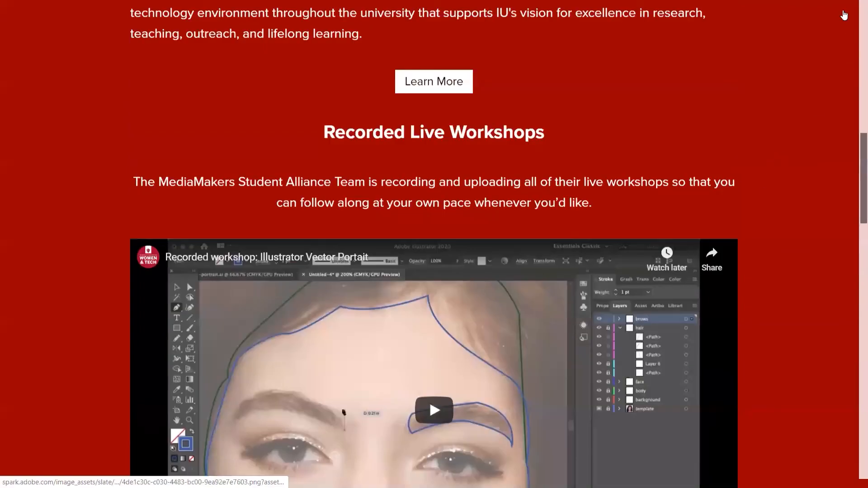
left_click(844, 16)
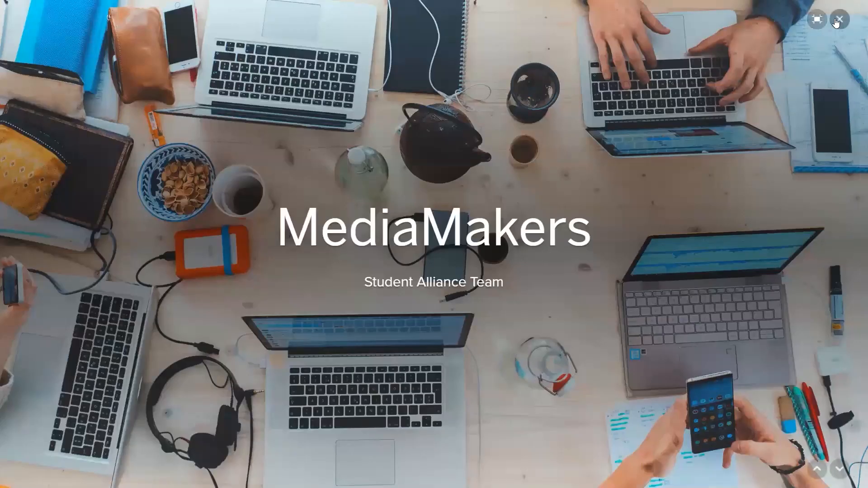
left_click(835, 23)
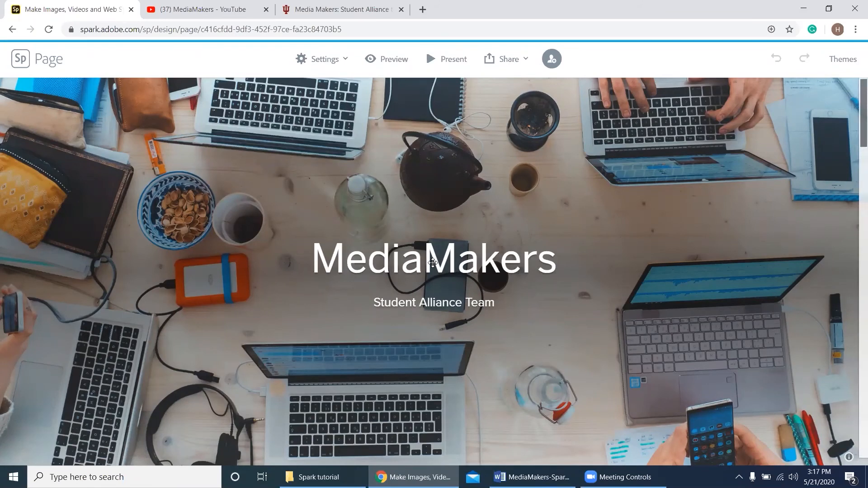
Review the project settings and the dialog for inviting people to the page, closing both without changes
left_click(343, 65)
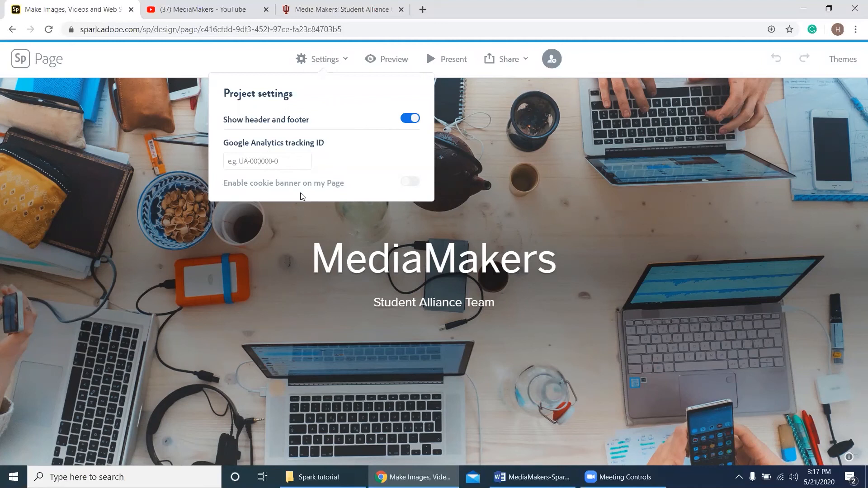
left_click(332, 63)
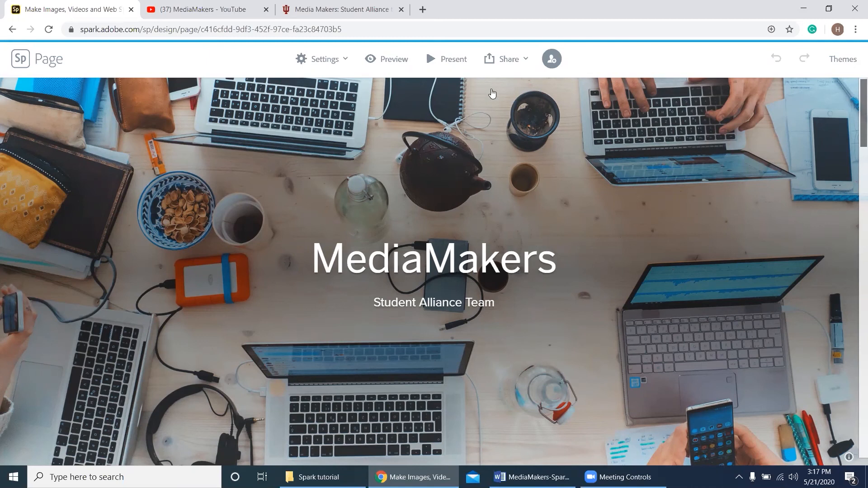
left_click(548, 60)
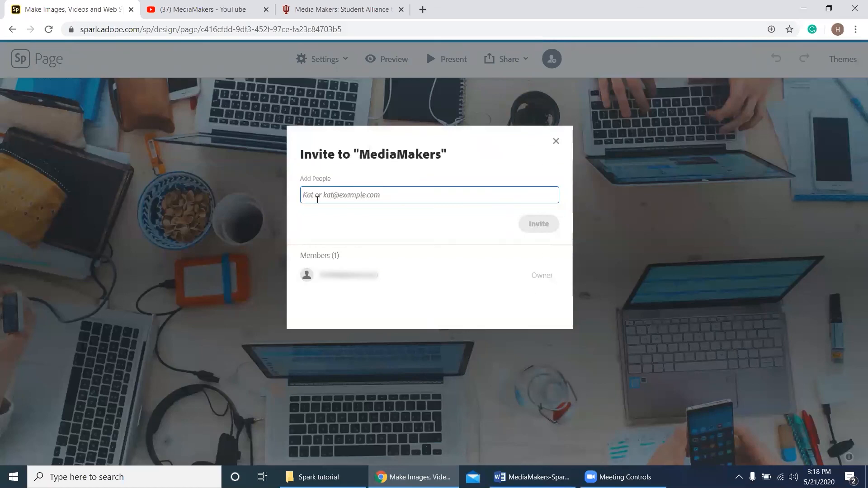
left_click(556, 142)
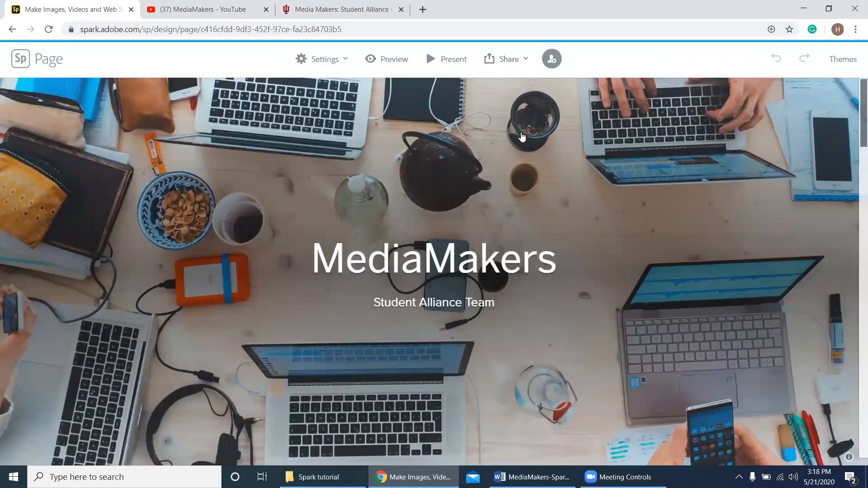
Open the publish details for sharing a link, review the photo credits and category choices, and turn on the author display
left_click(519, 60)
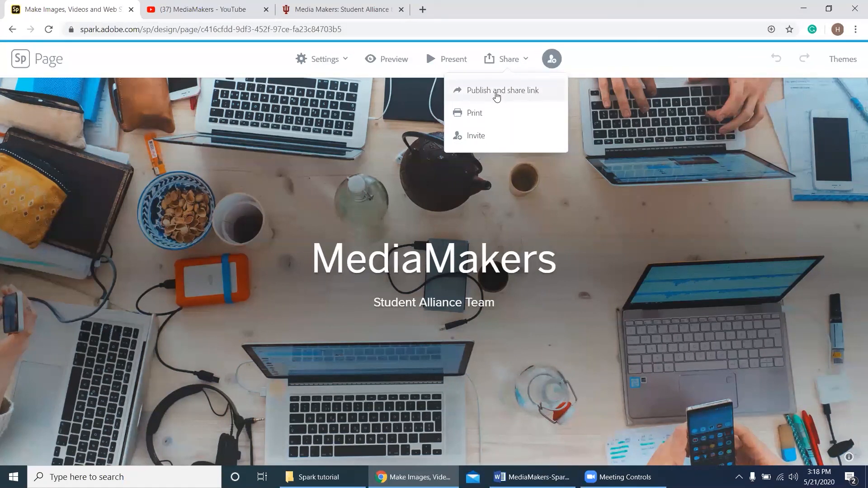
left_click(518, 92)
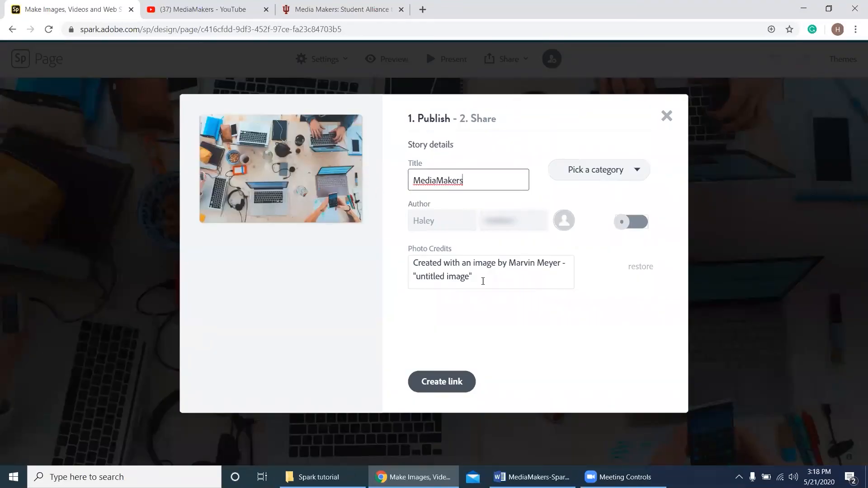
left_click_drag(490, 279, 407, 262)
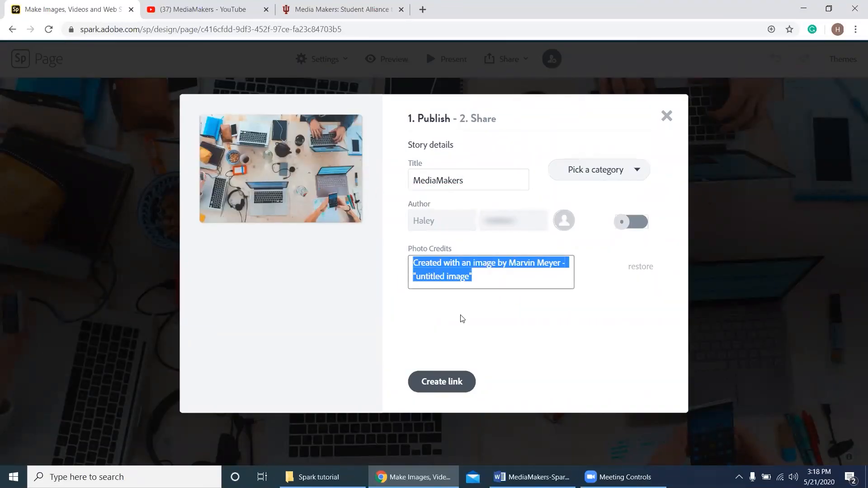
left_click(635, 170)
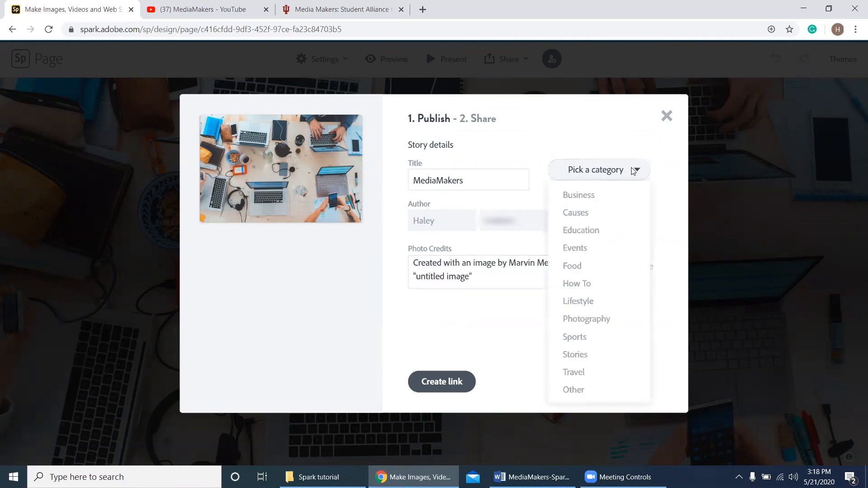
left_click(635, 170)
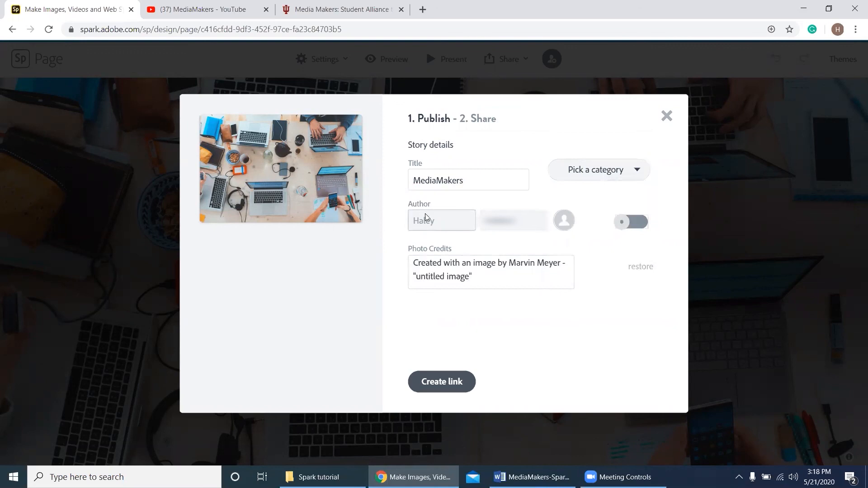
left_click(626, 220)
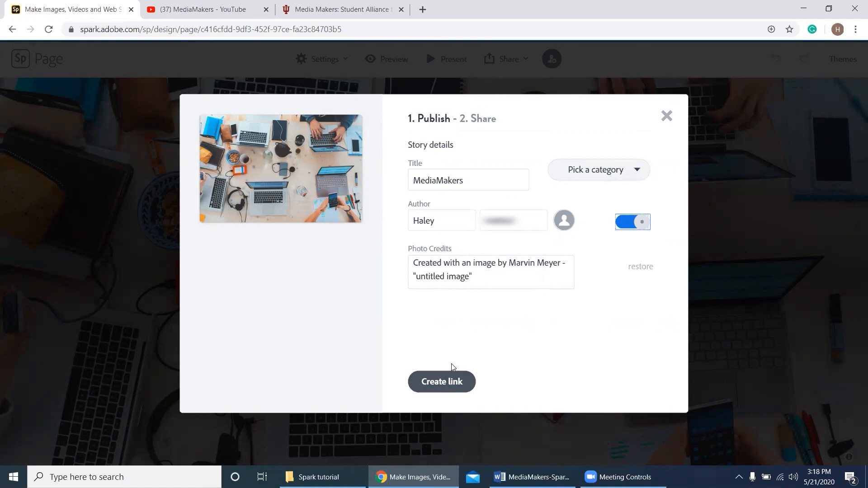
Create the page's shareable link and copy it
left_click(443, 380)
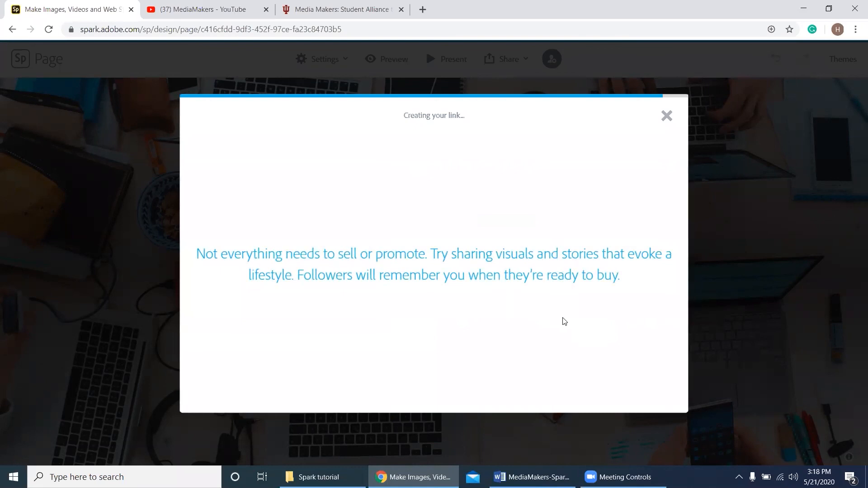
left_click(447, 159)
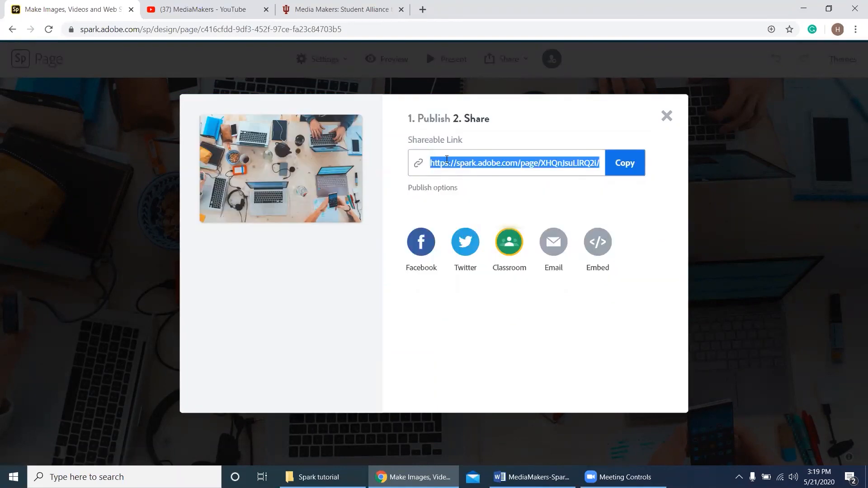
left_click(630, 169)
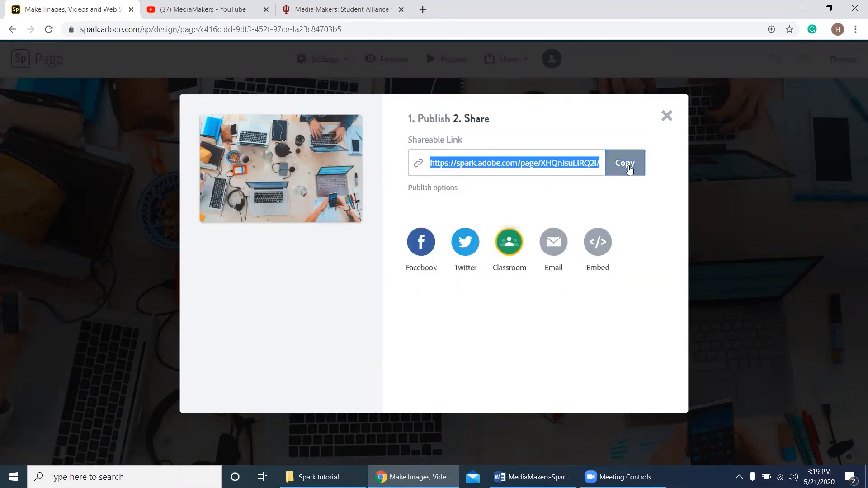